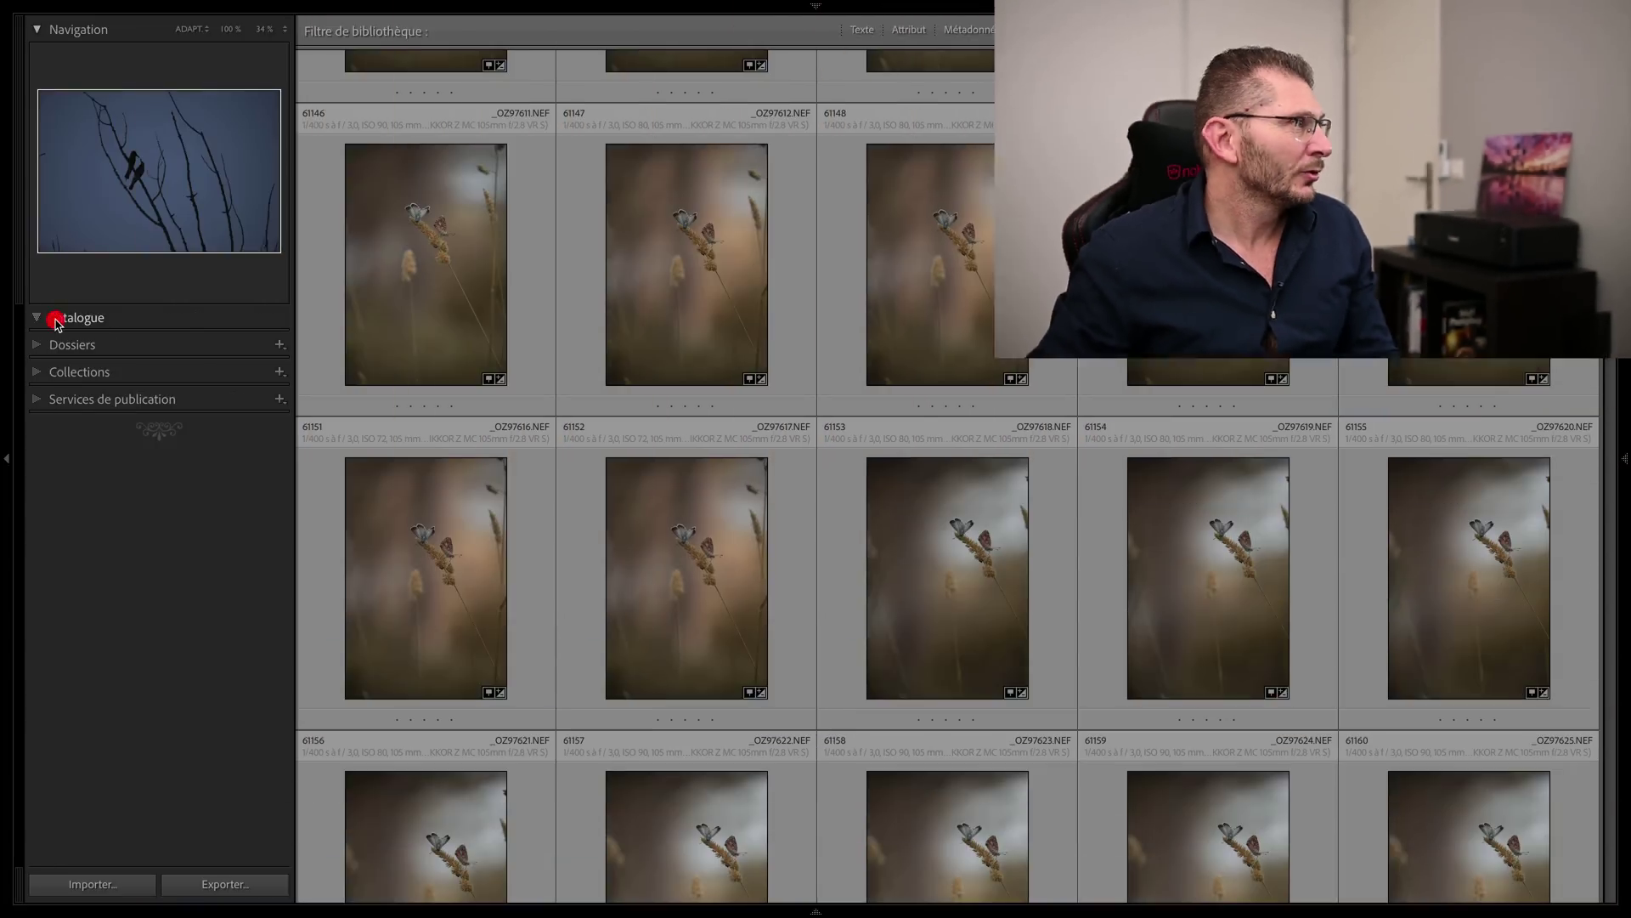
Step: Expand the G-DRIVE PRO volume in the library's folder list, after looking at the catalogue entries
click(54, 320)
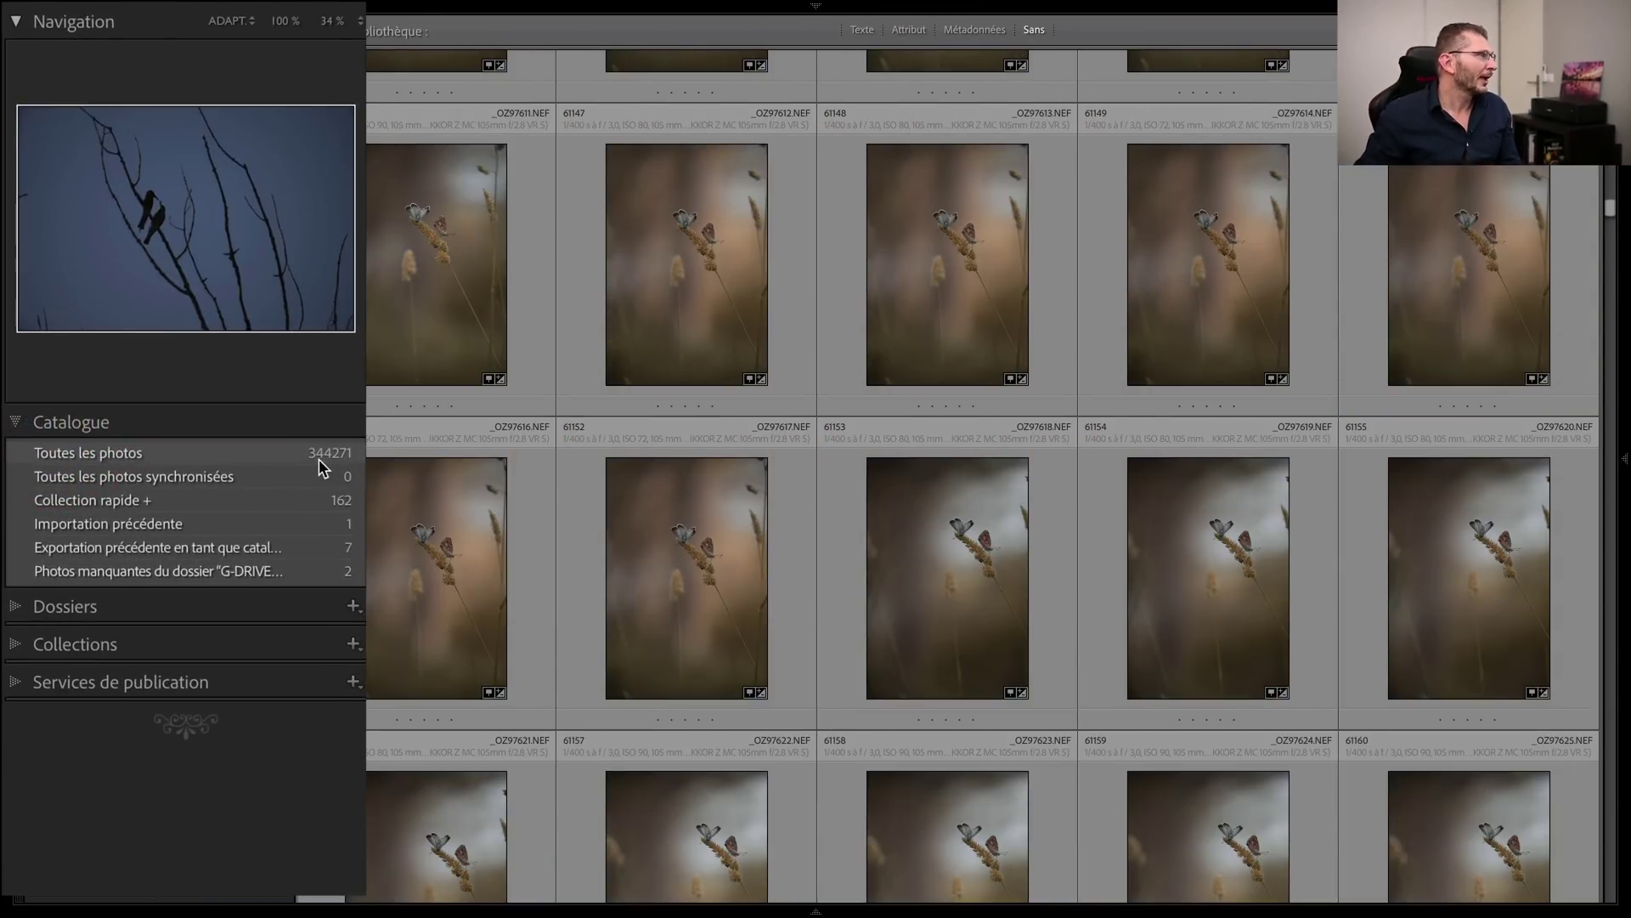
click(49, 608)
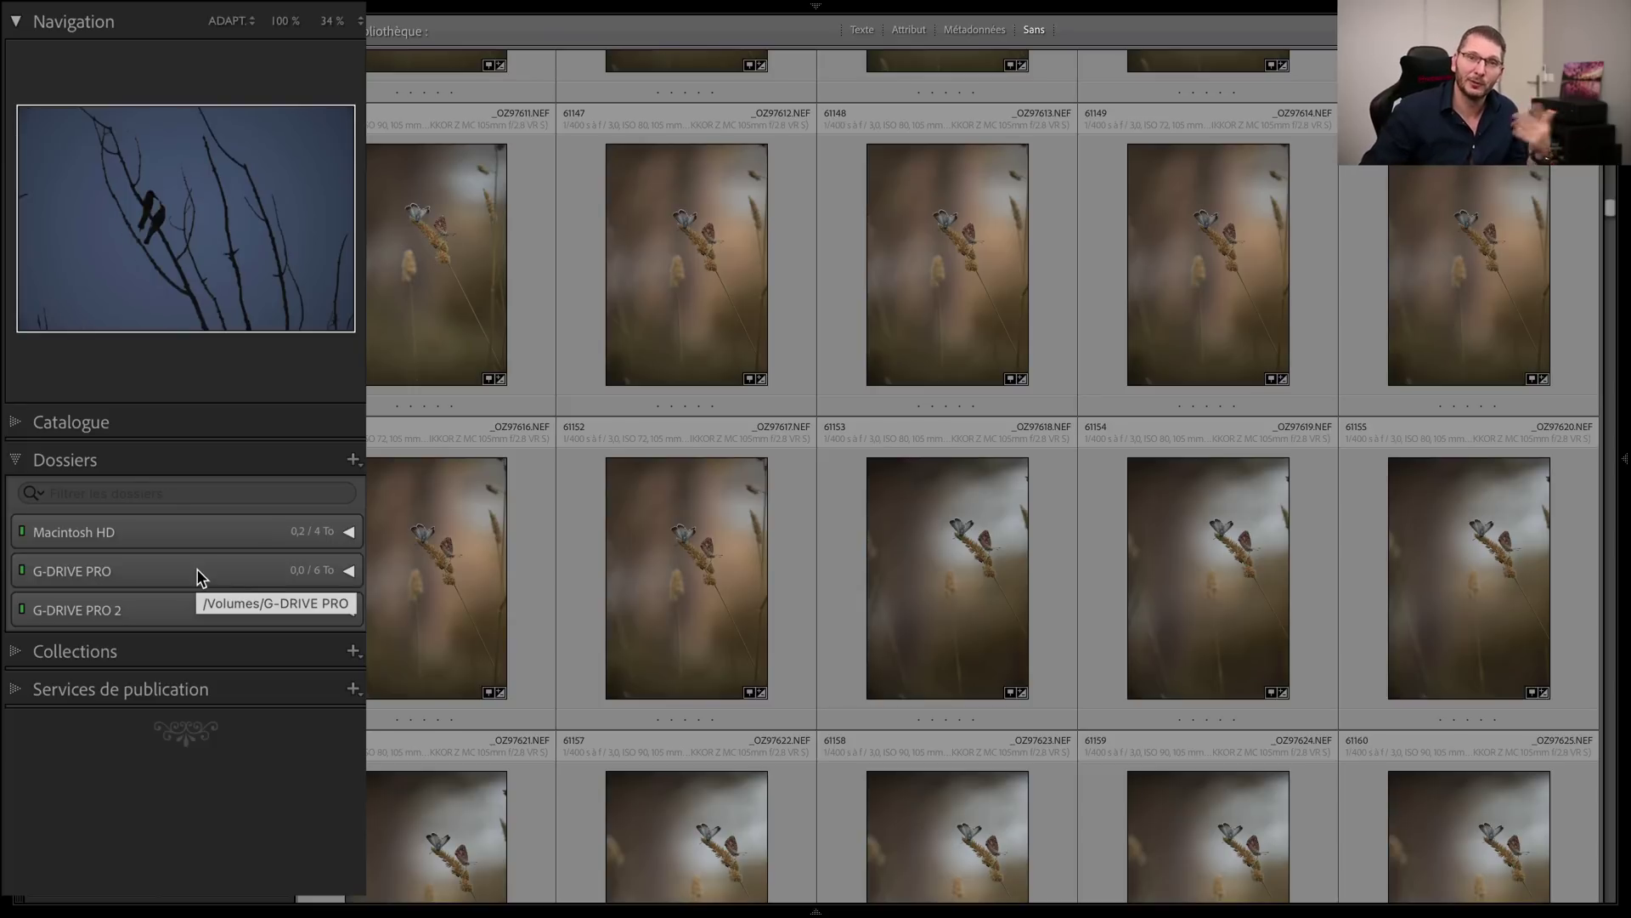
click(197, 577)
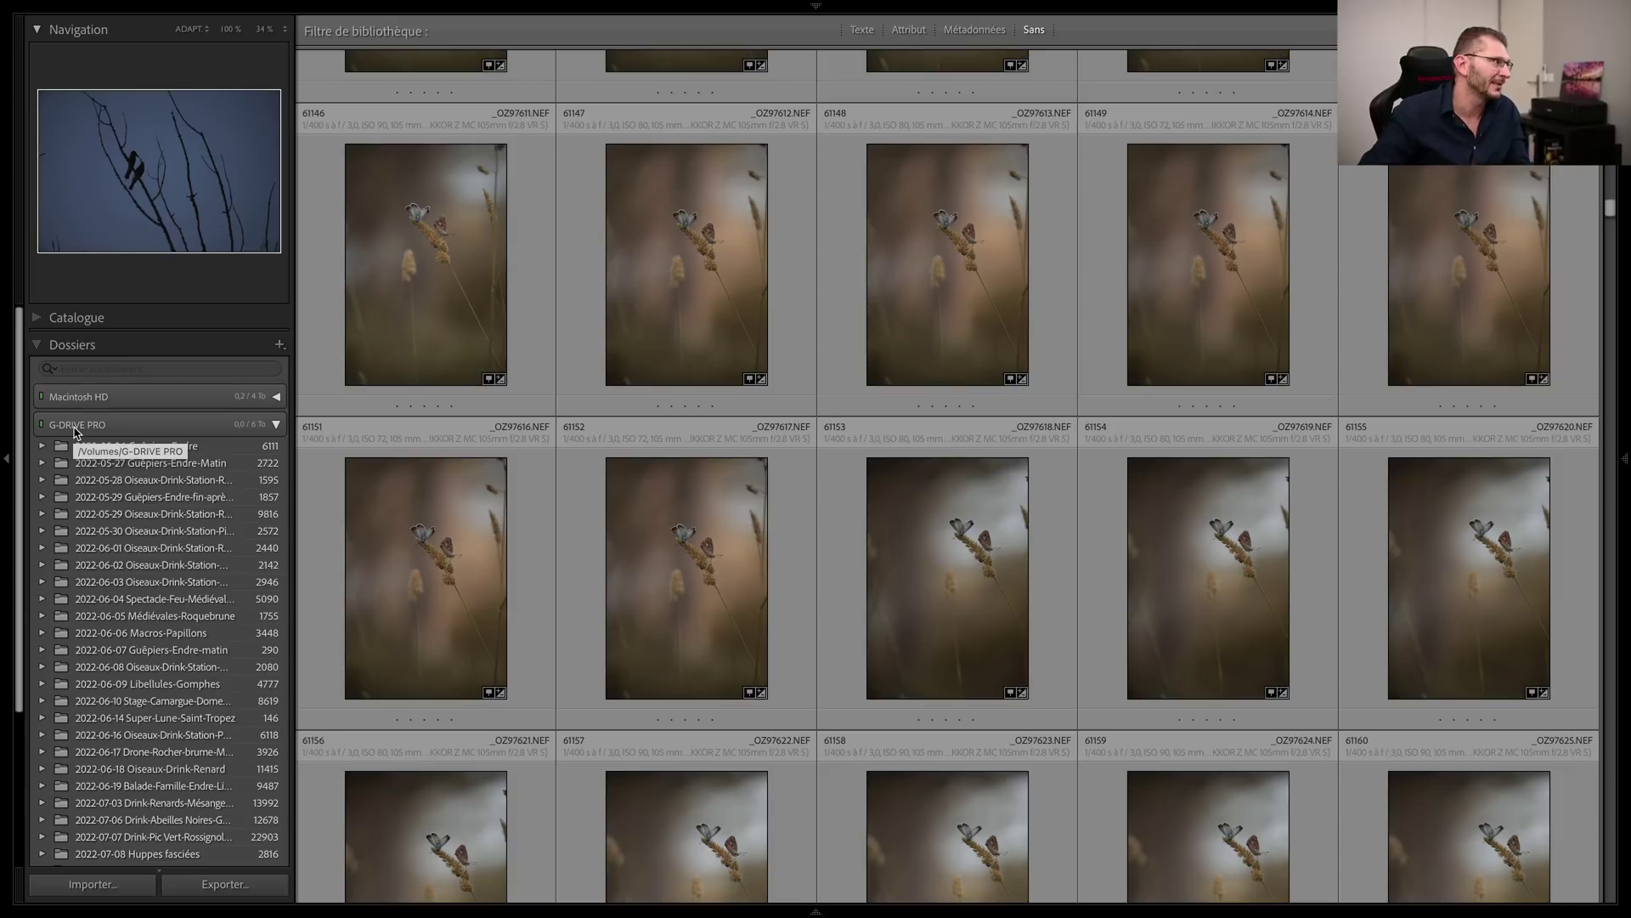
Step: Show the parent folder of the folder 2022-05-26 Guêpiers-Endre
click(167, 450)
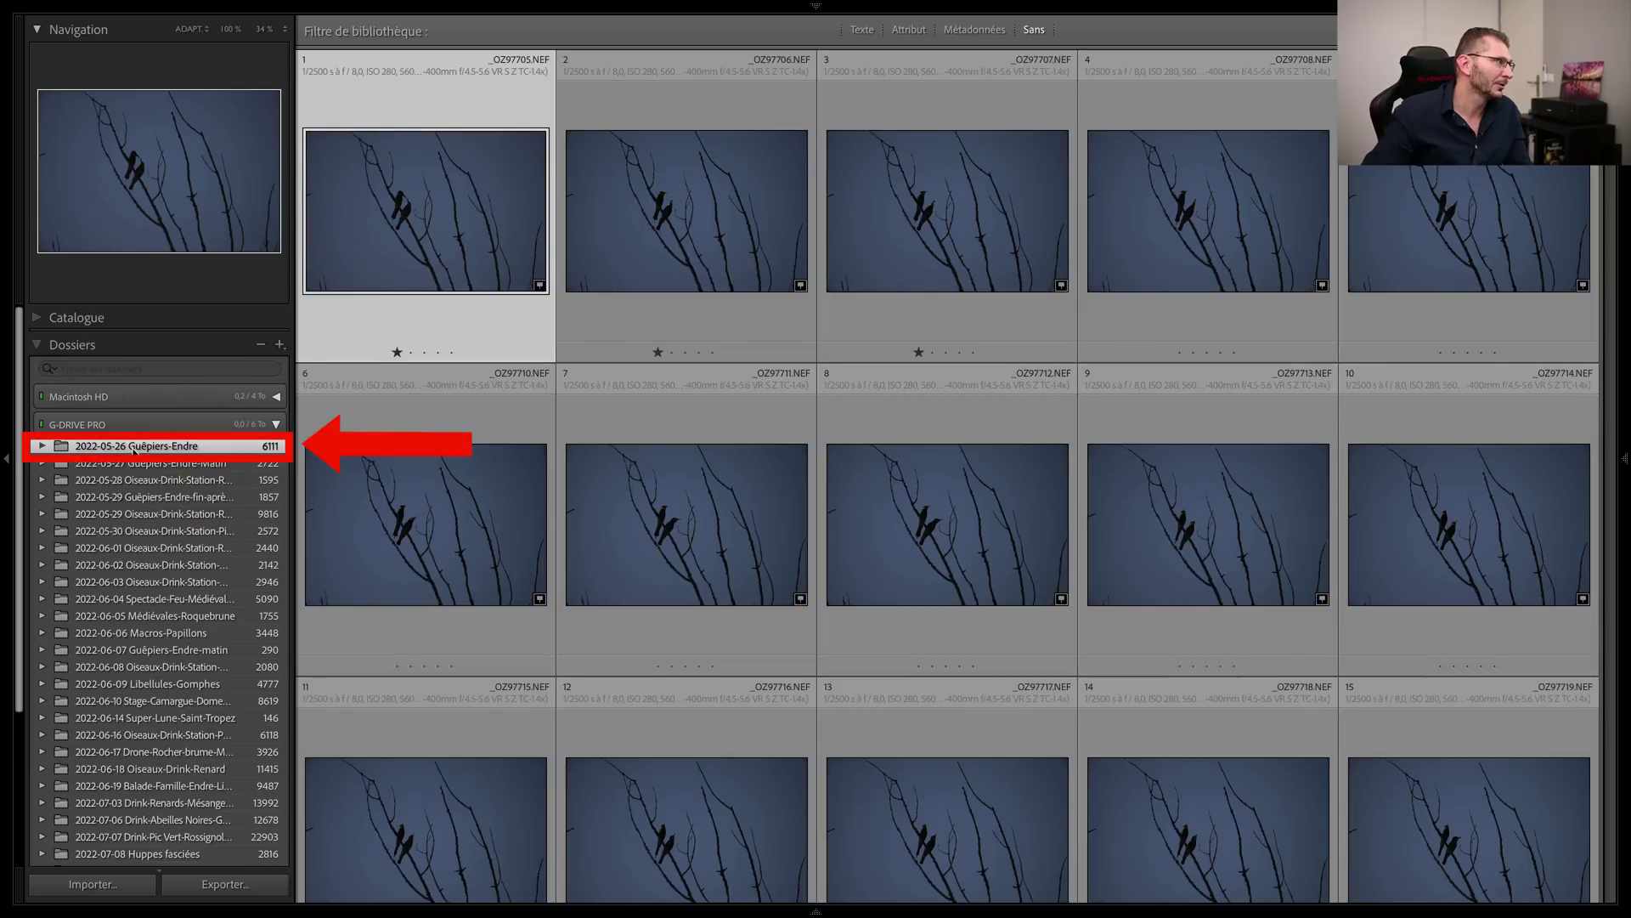
right_click(129, 447)
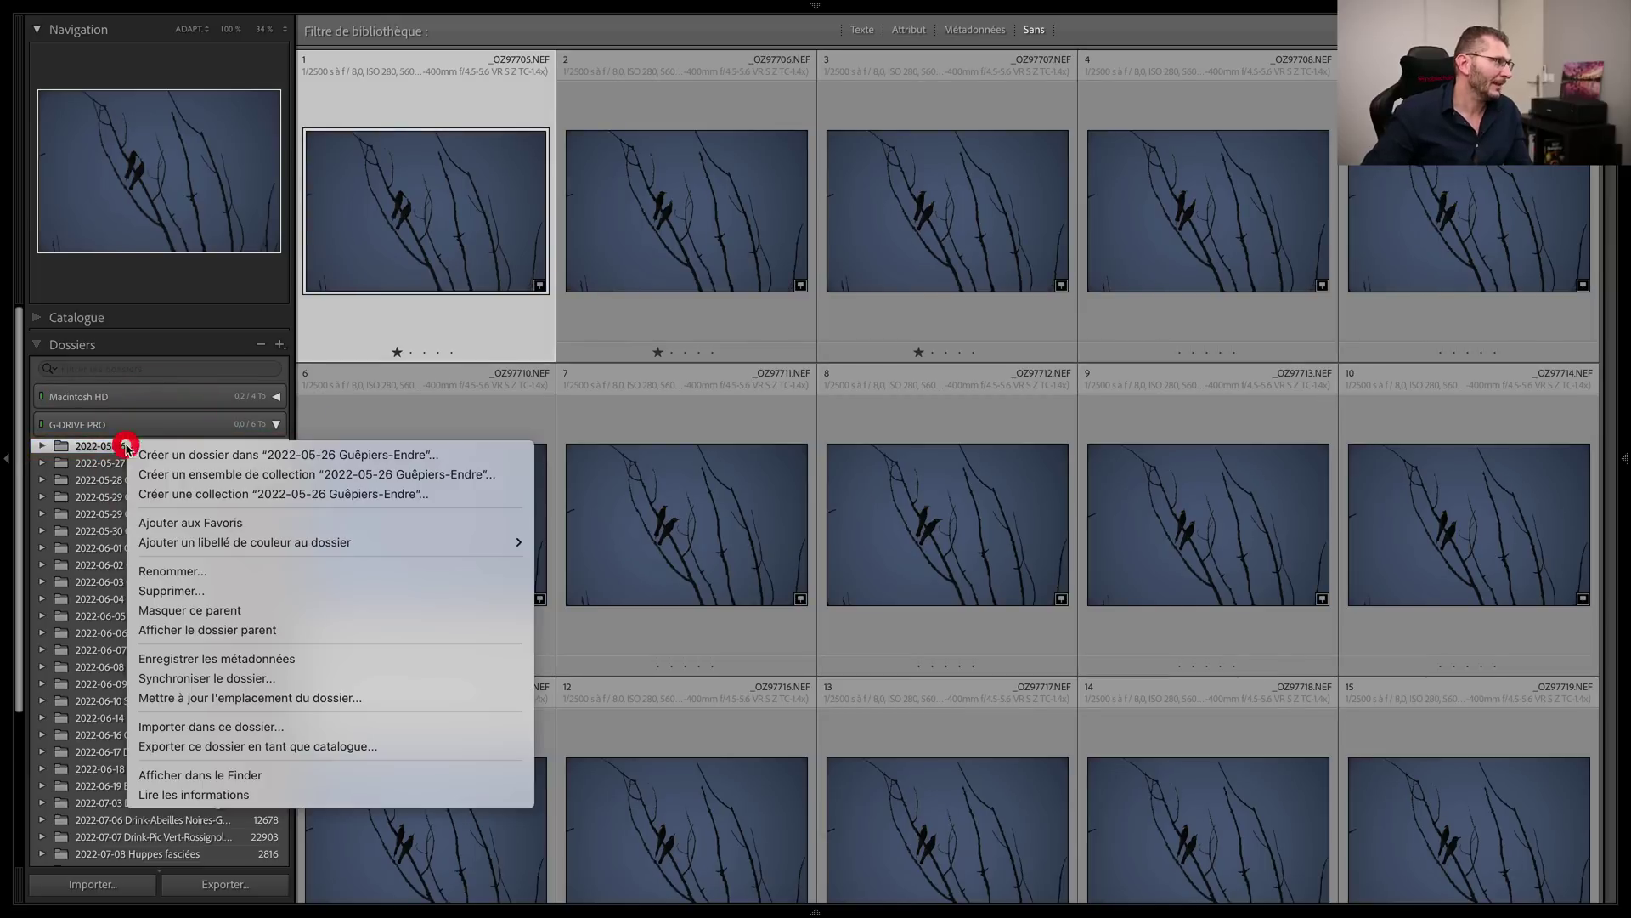
click(214, 630)
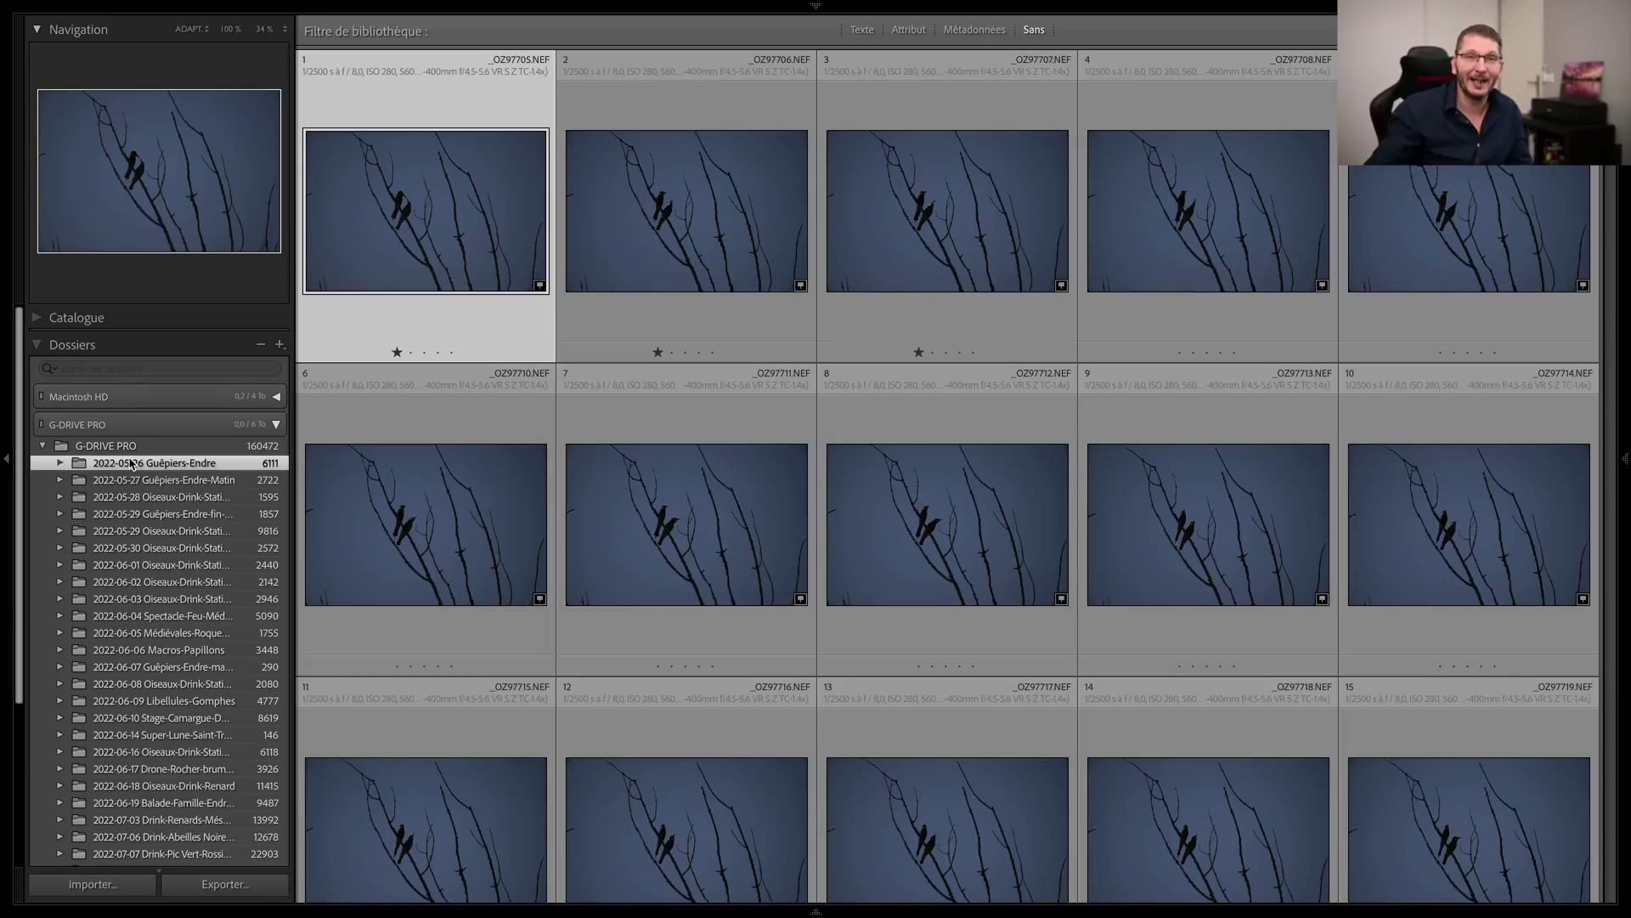
Step: Open synchronization for the G-DRIVE PRO parent folder and enable importing new photos, with the import dialog shown before importing
click(108, 449)
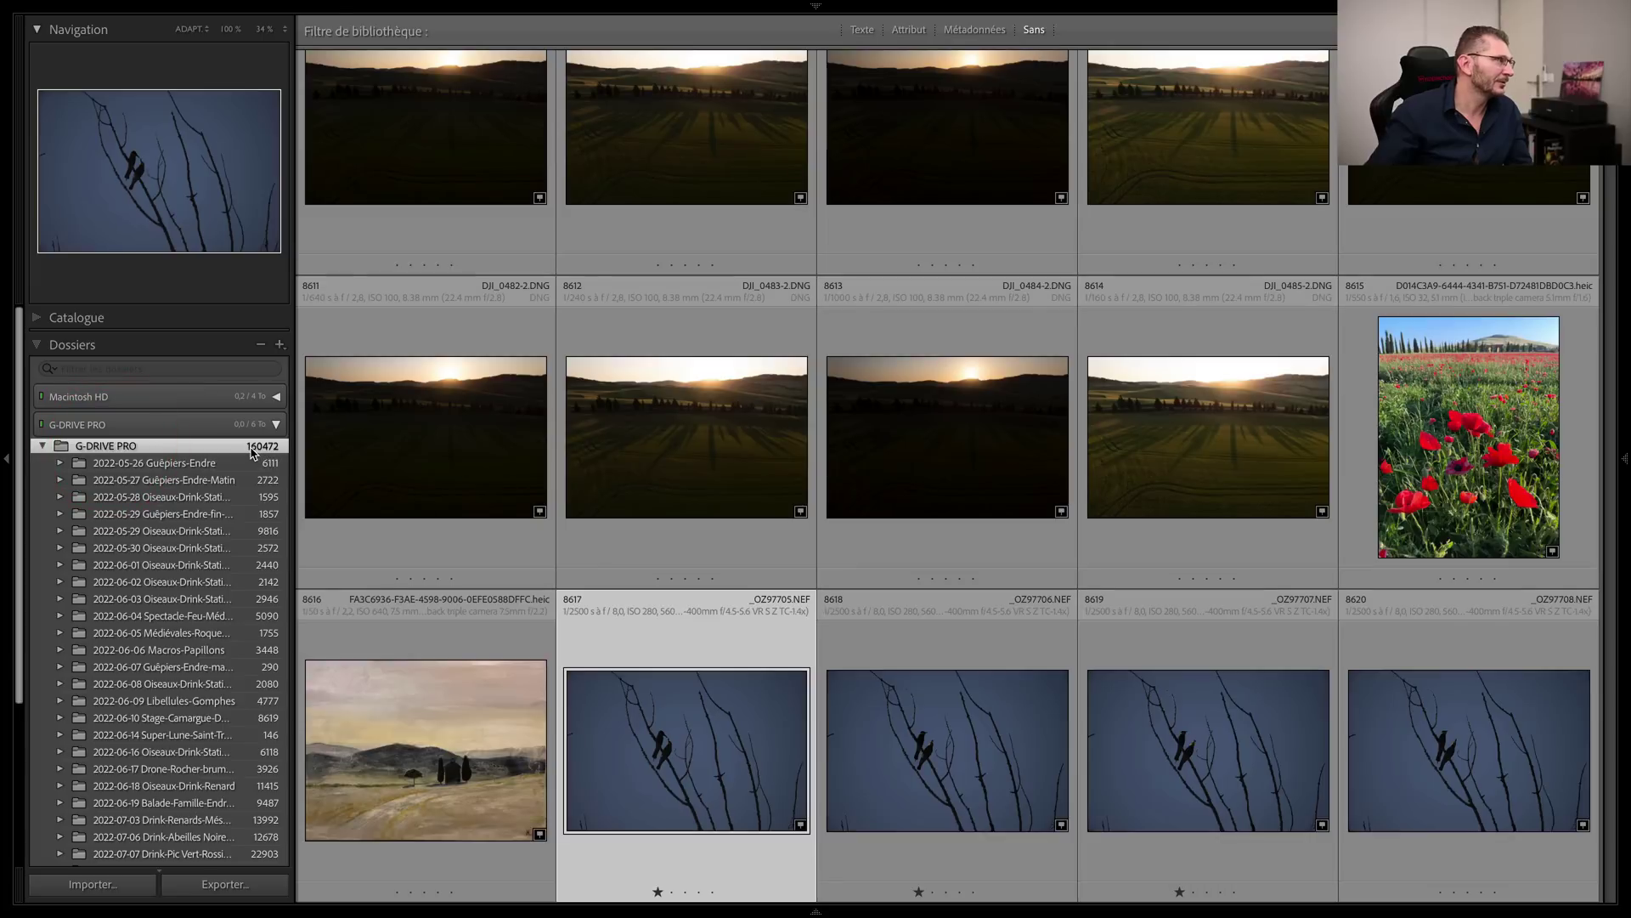
right_click(130, 449)
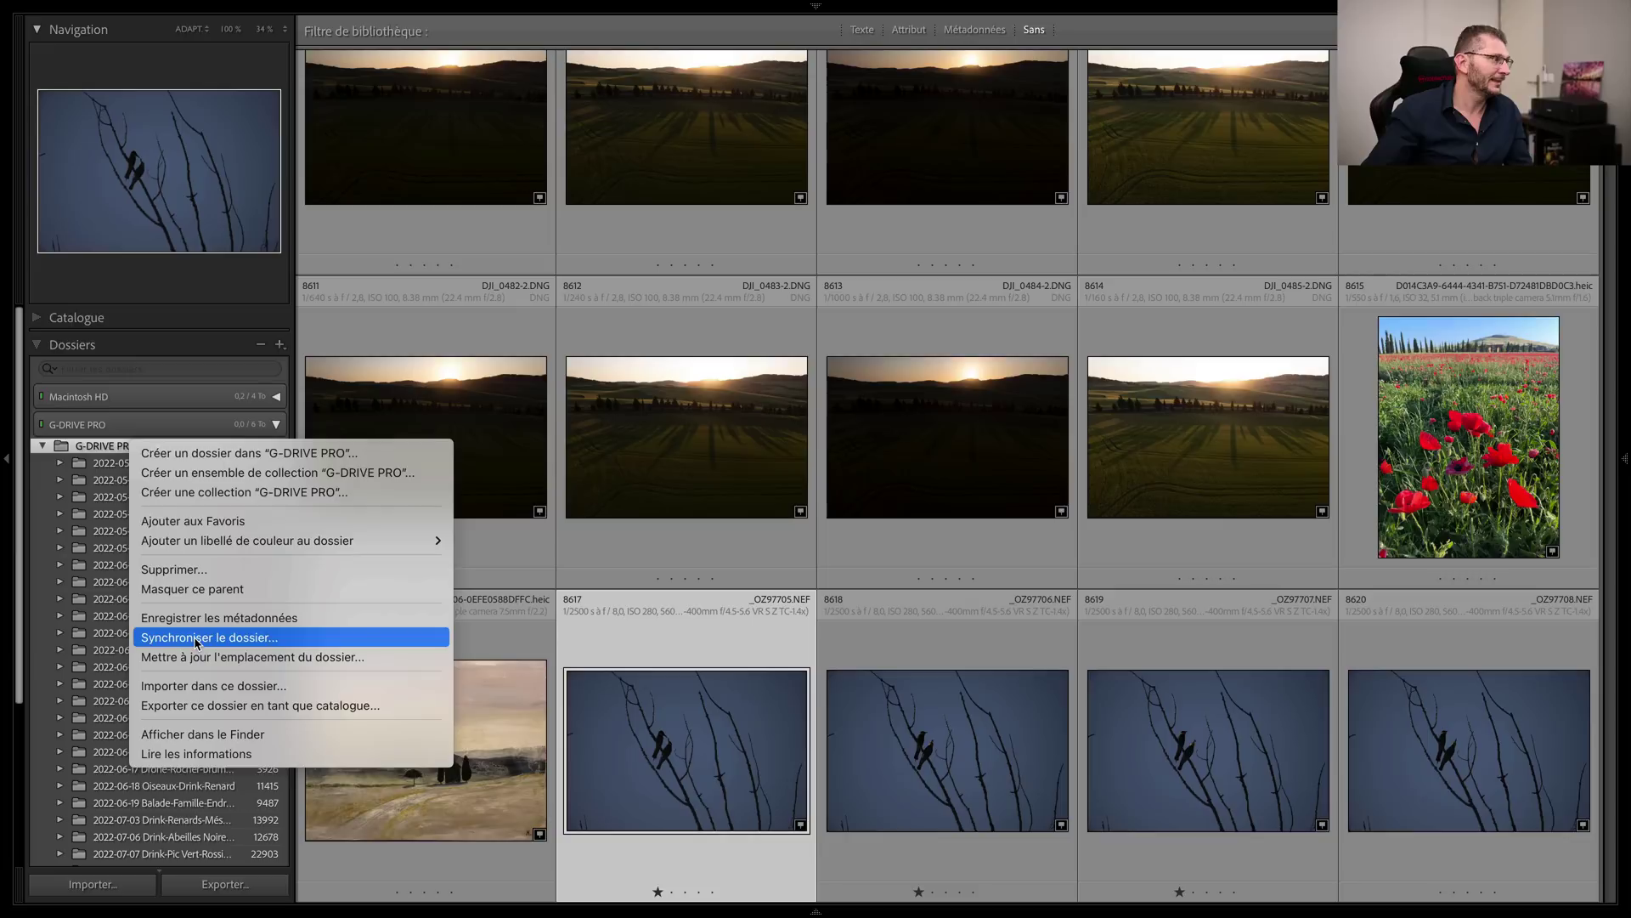
click(231, 639)
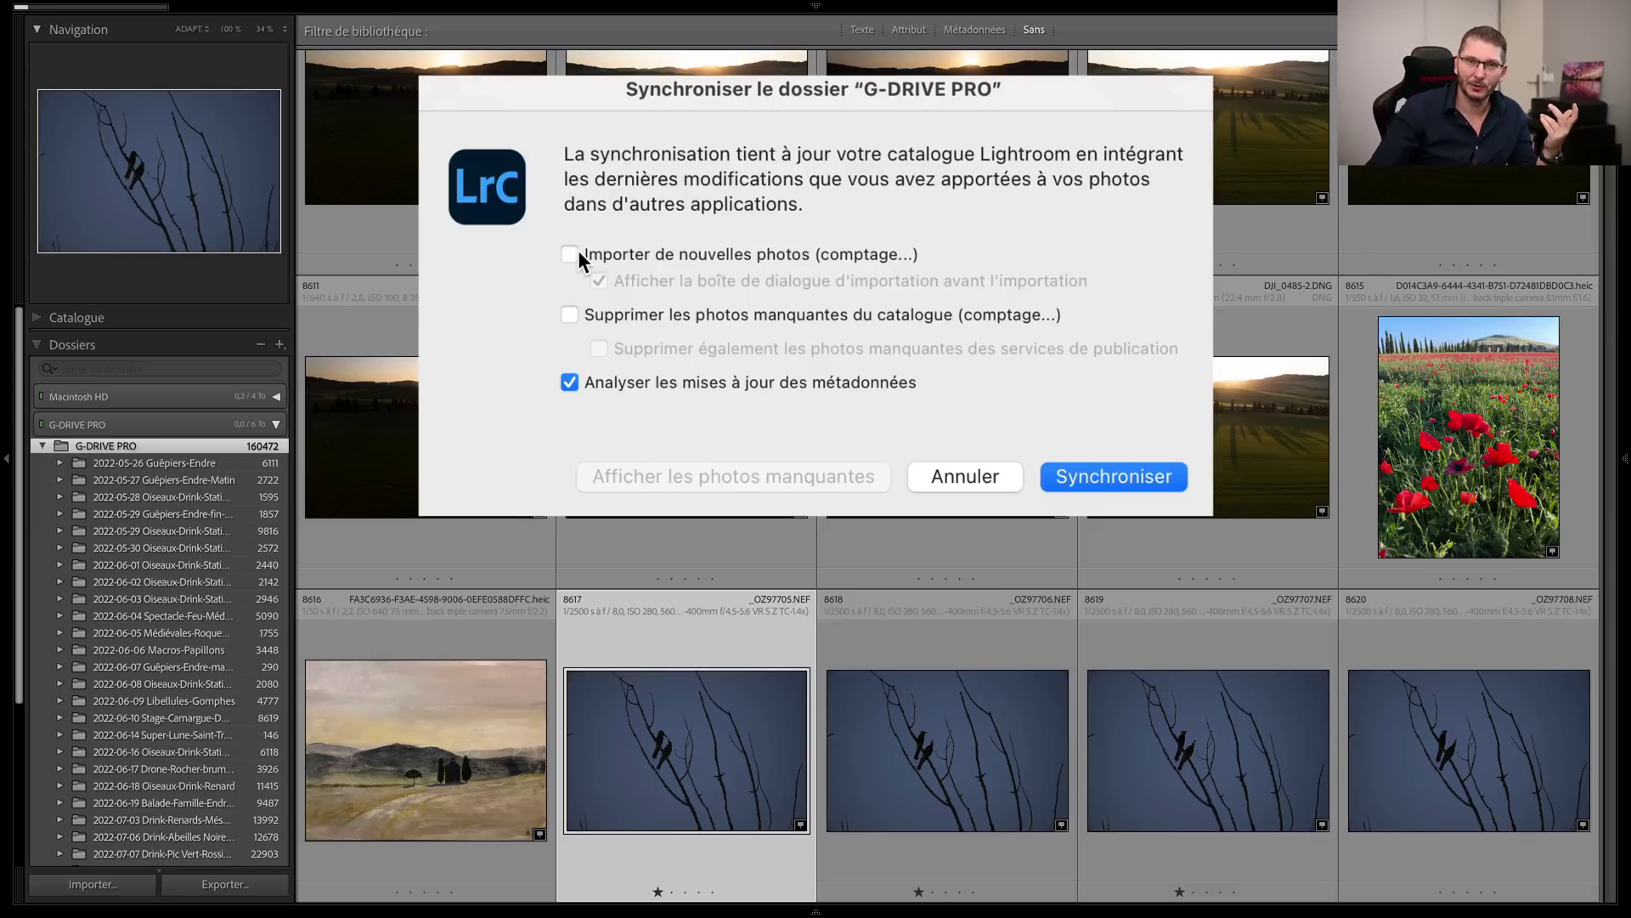
click(577, 253)
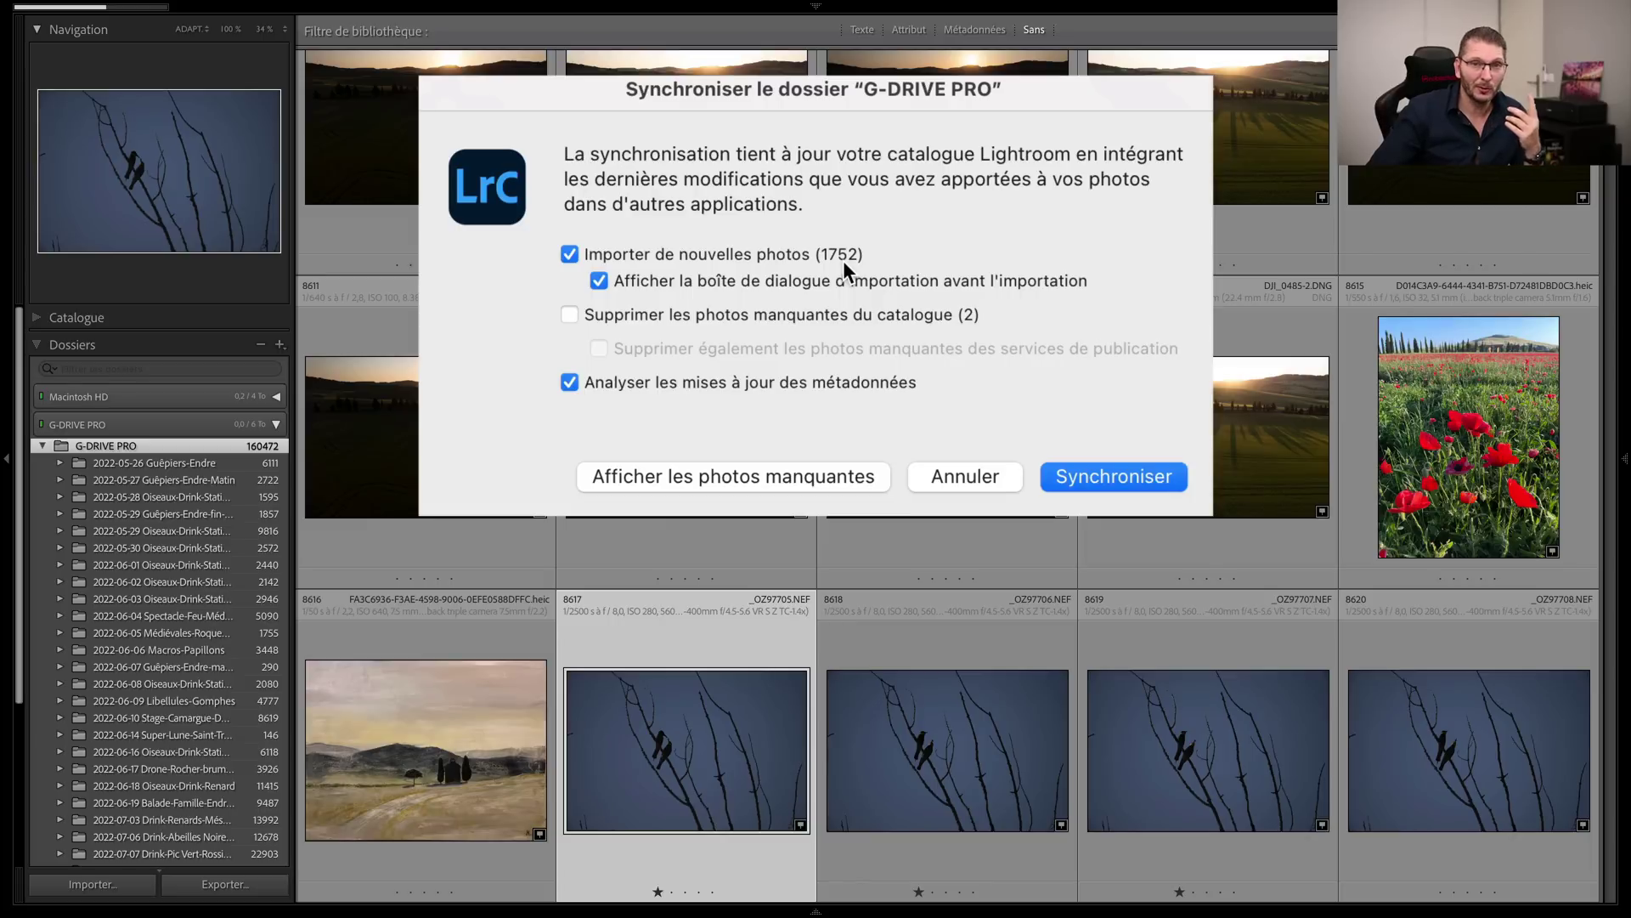
click(611, 284)
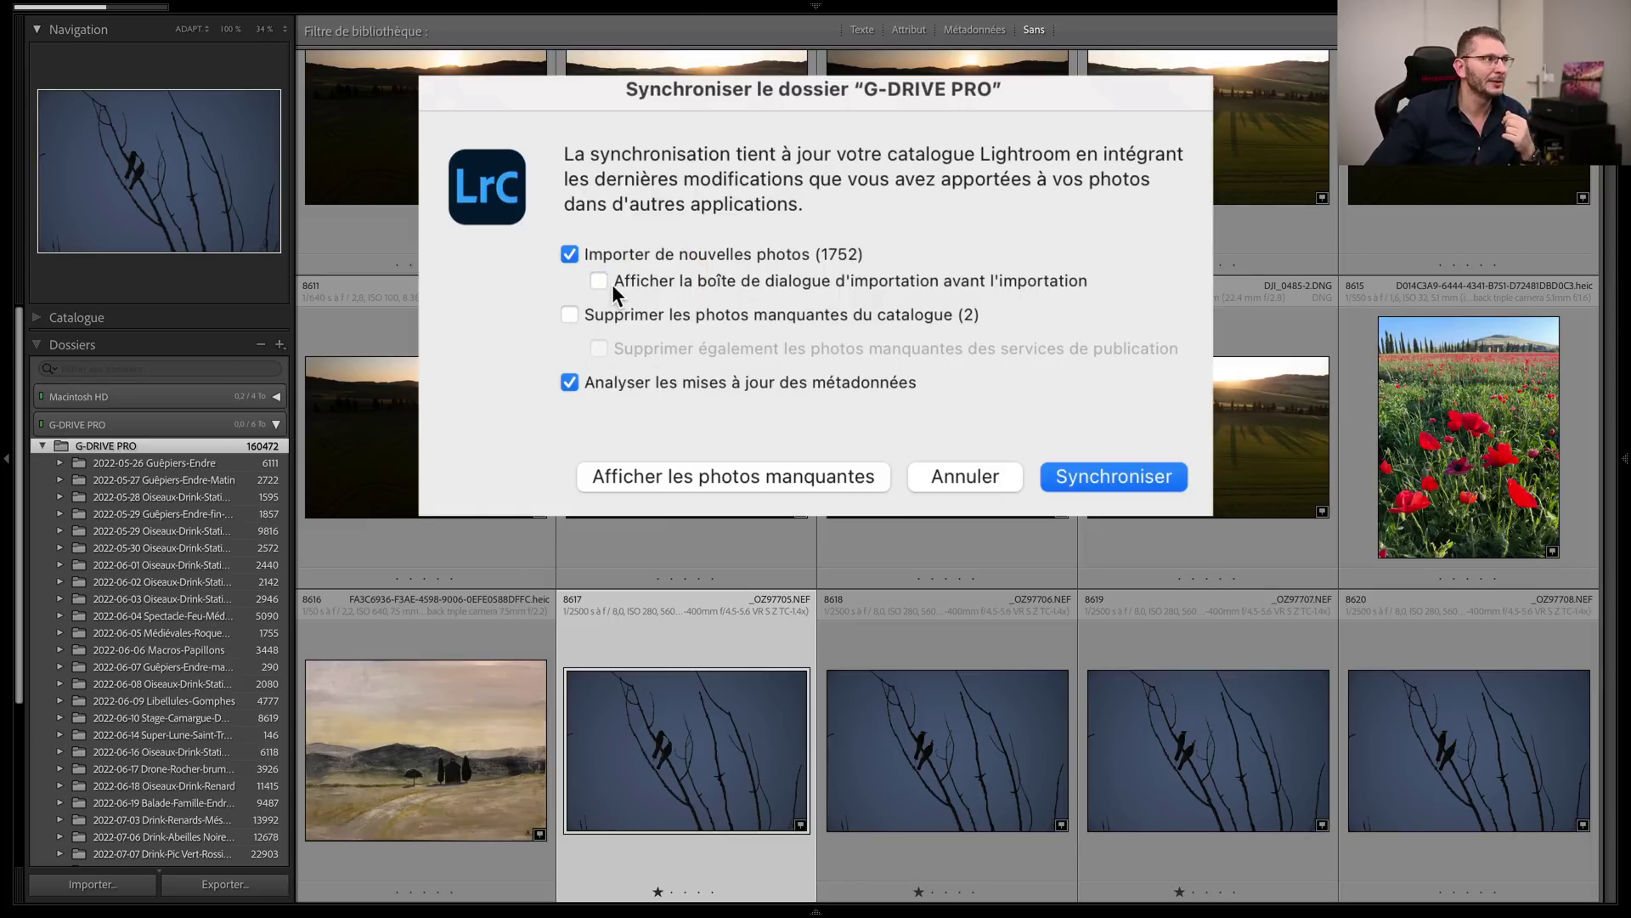
click(612, 284)
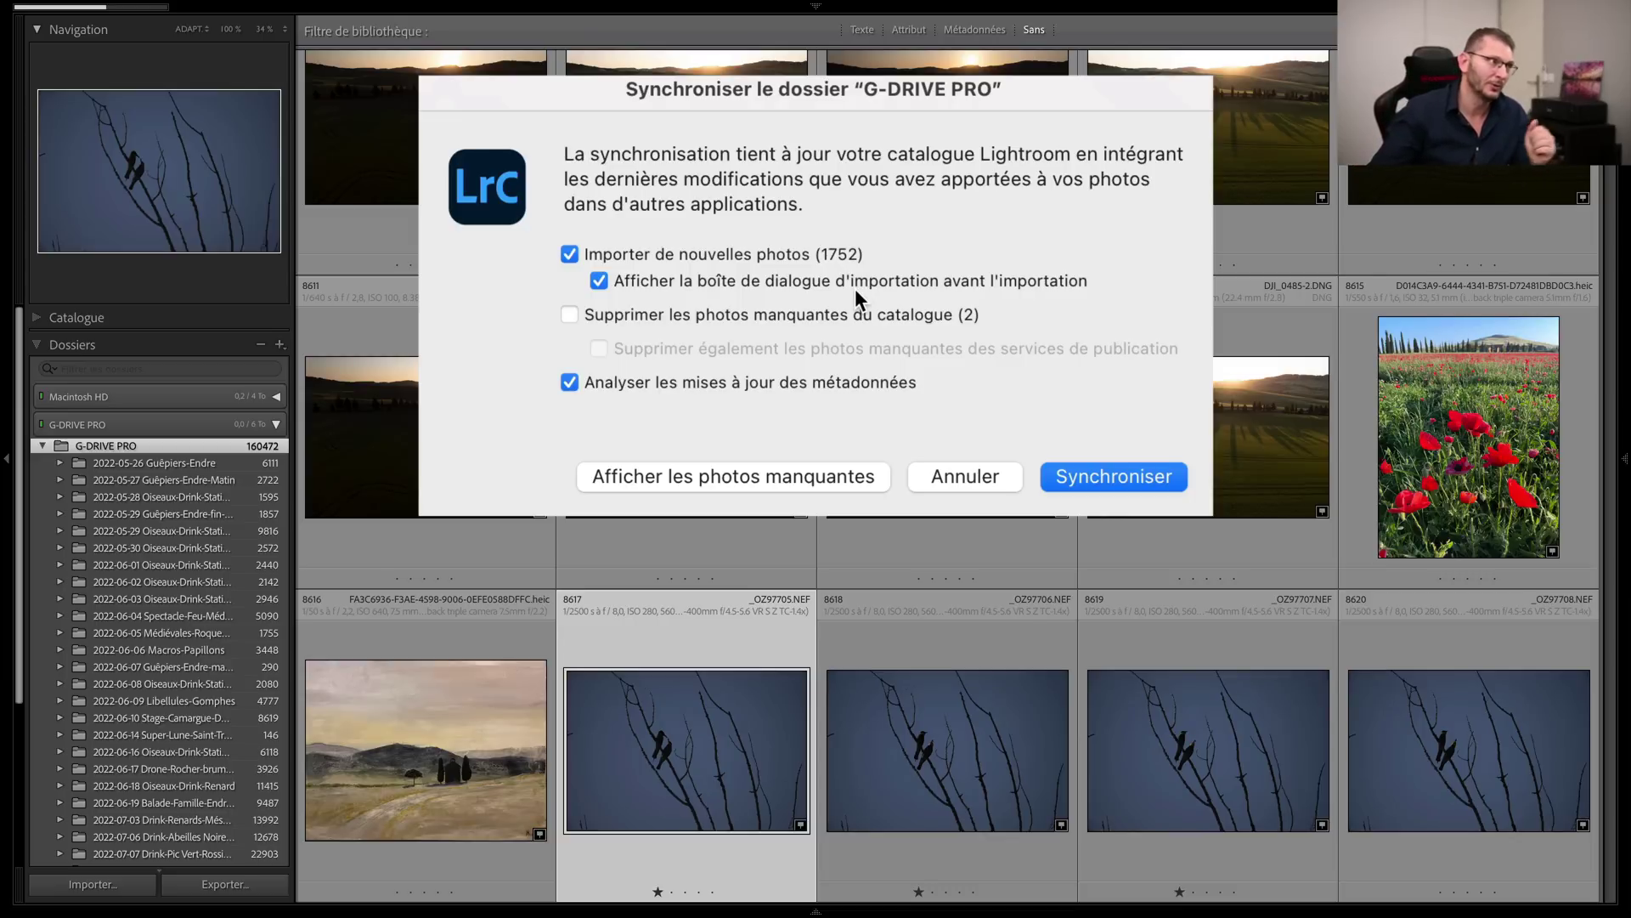
Step: Display the folder's missing photos and remove the missing videos OZ9_0822.MOV and OZ9_0823.MOV from Lightroom
click(678, 481)
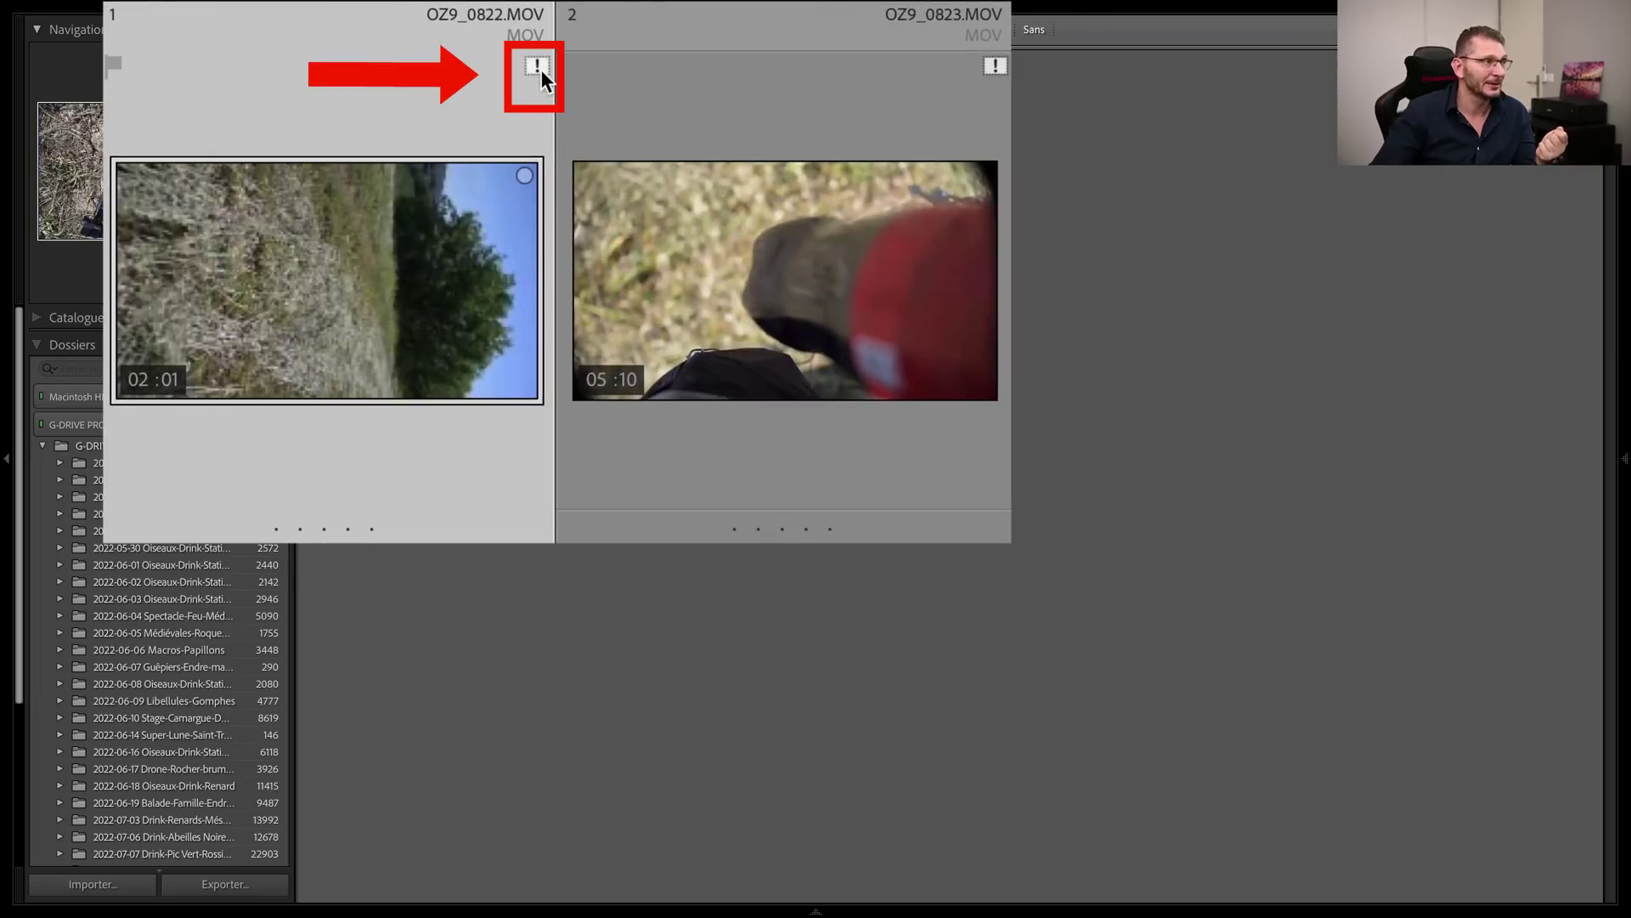
mouse_move(542, 69)
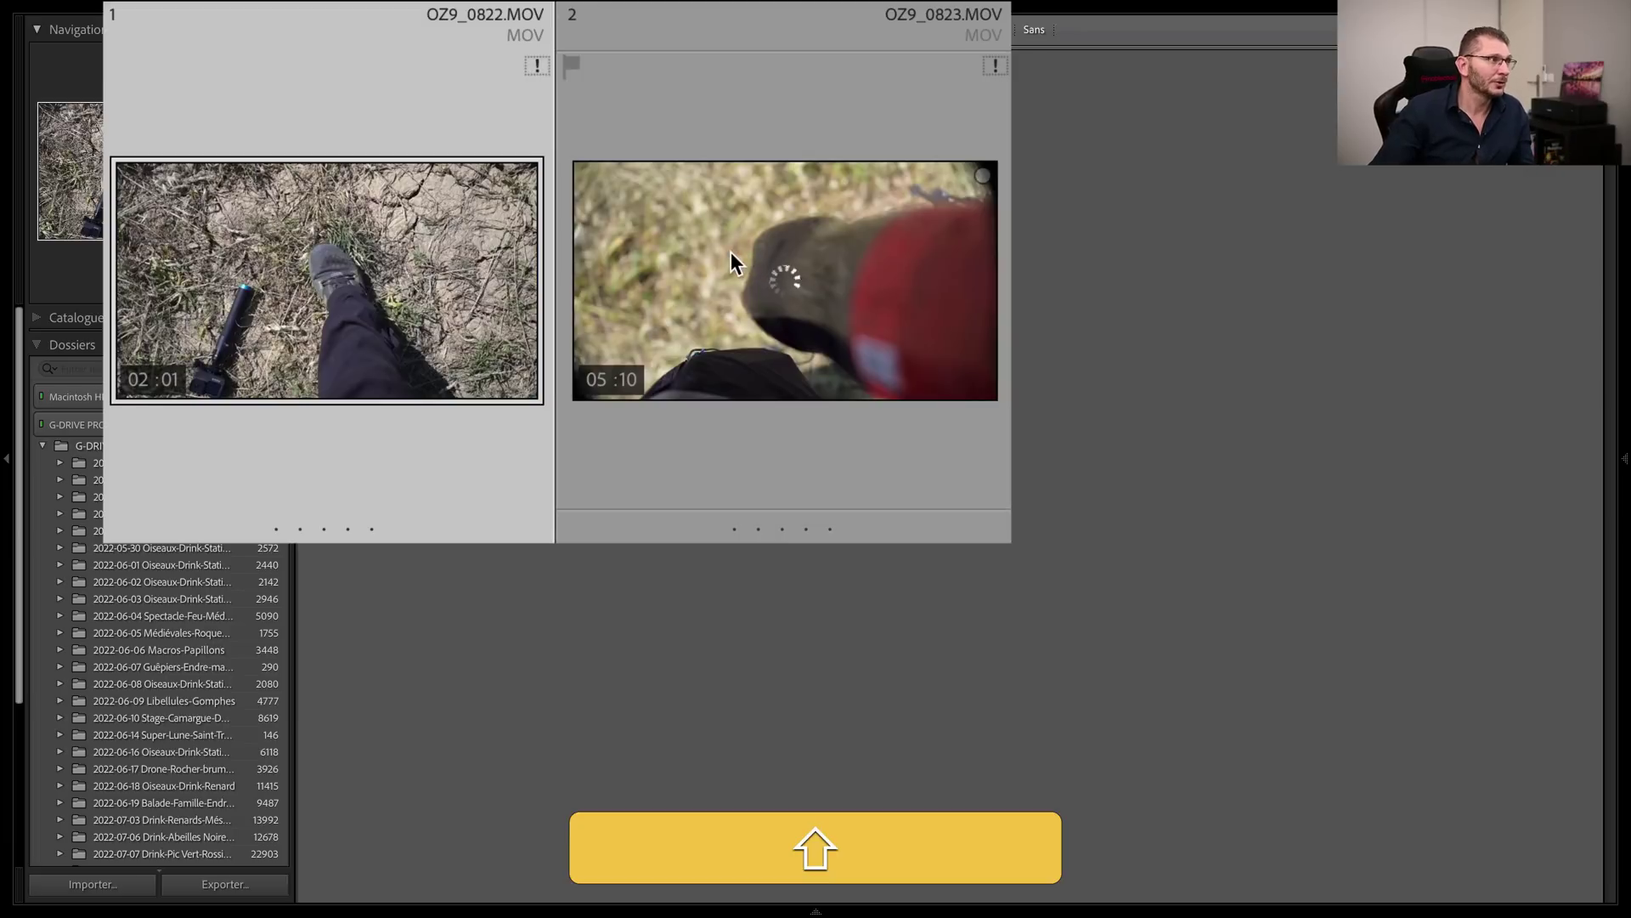
click(732, 255)
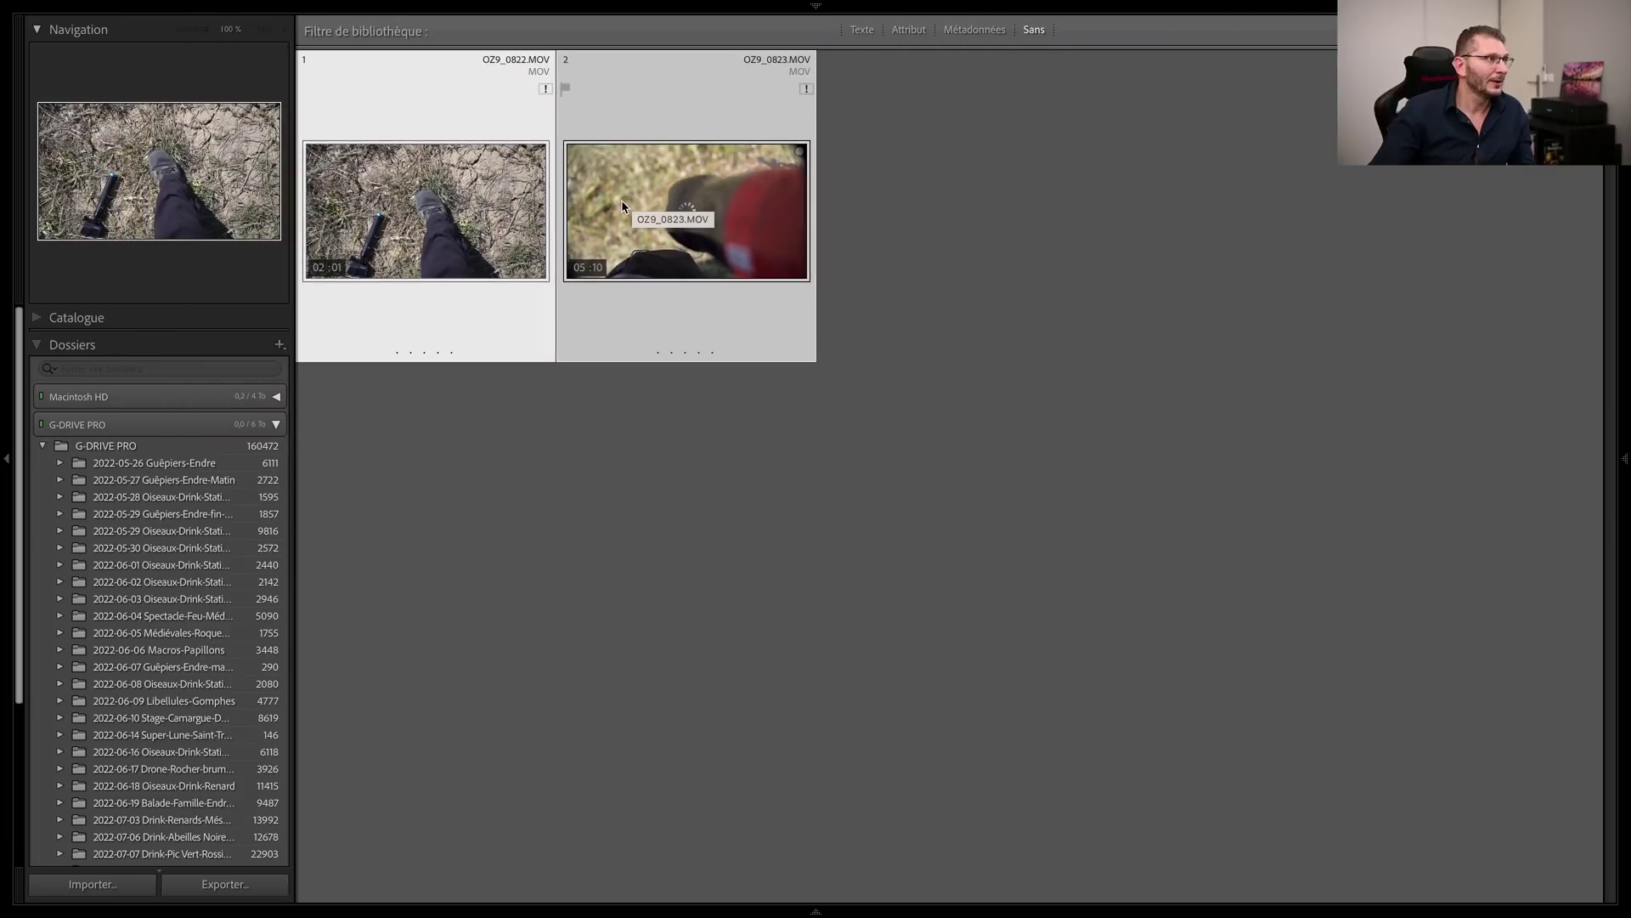
right_click(621, 202)
click(762, 810)
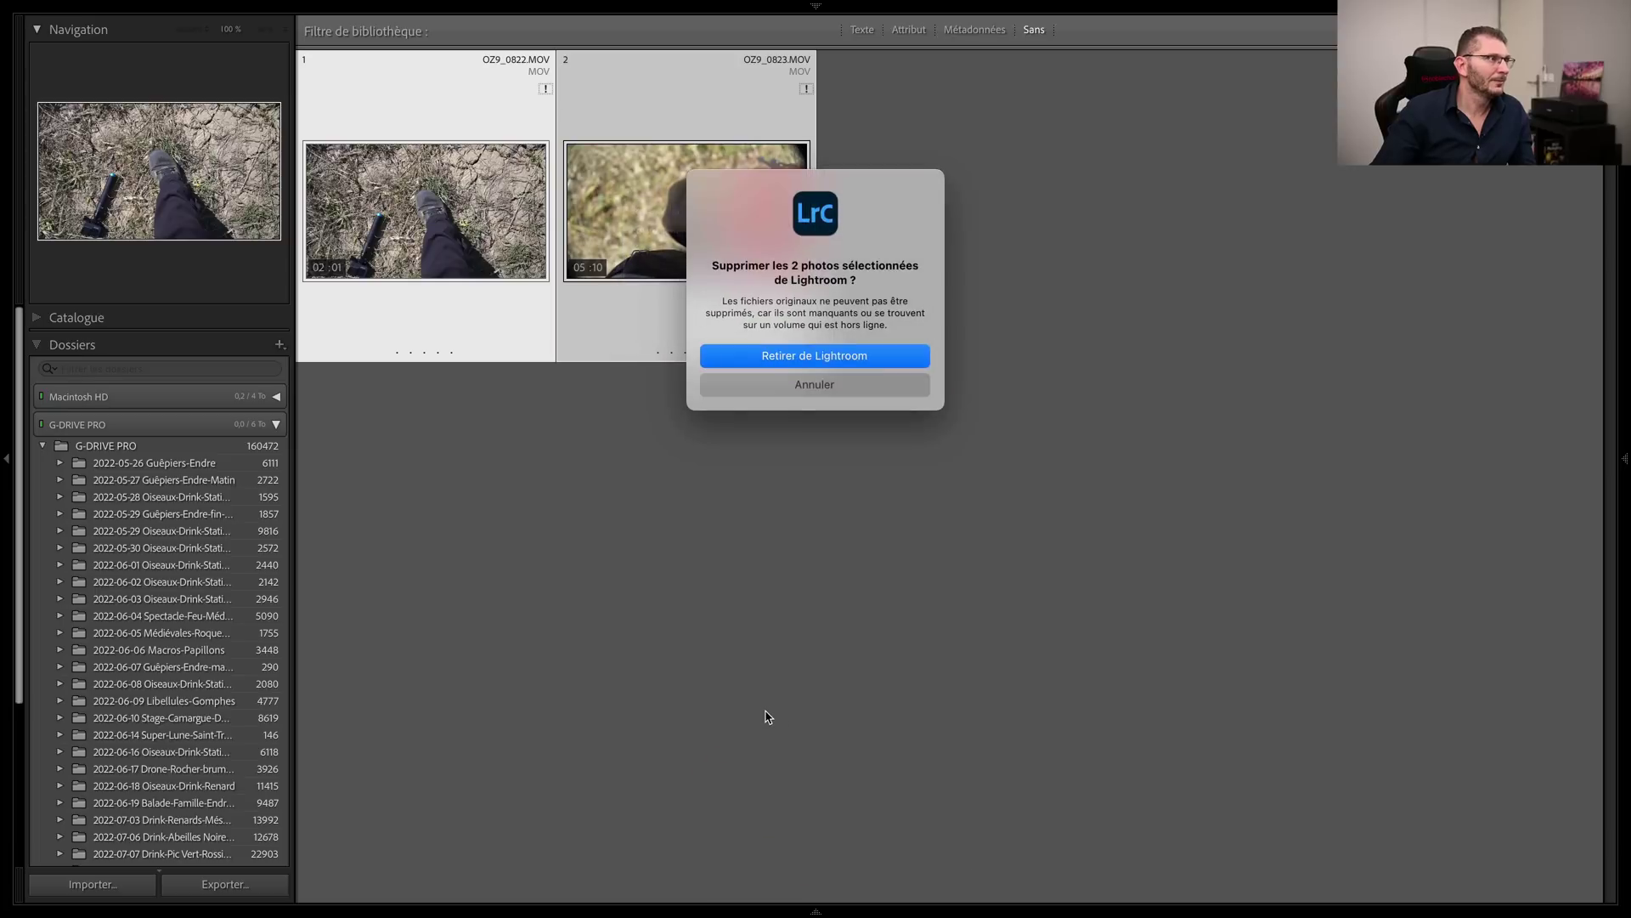
click(787, 357)
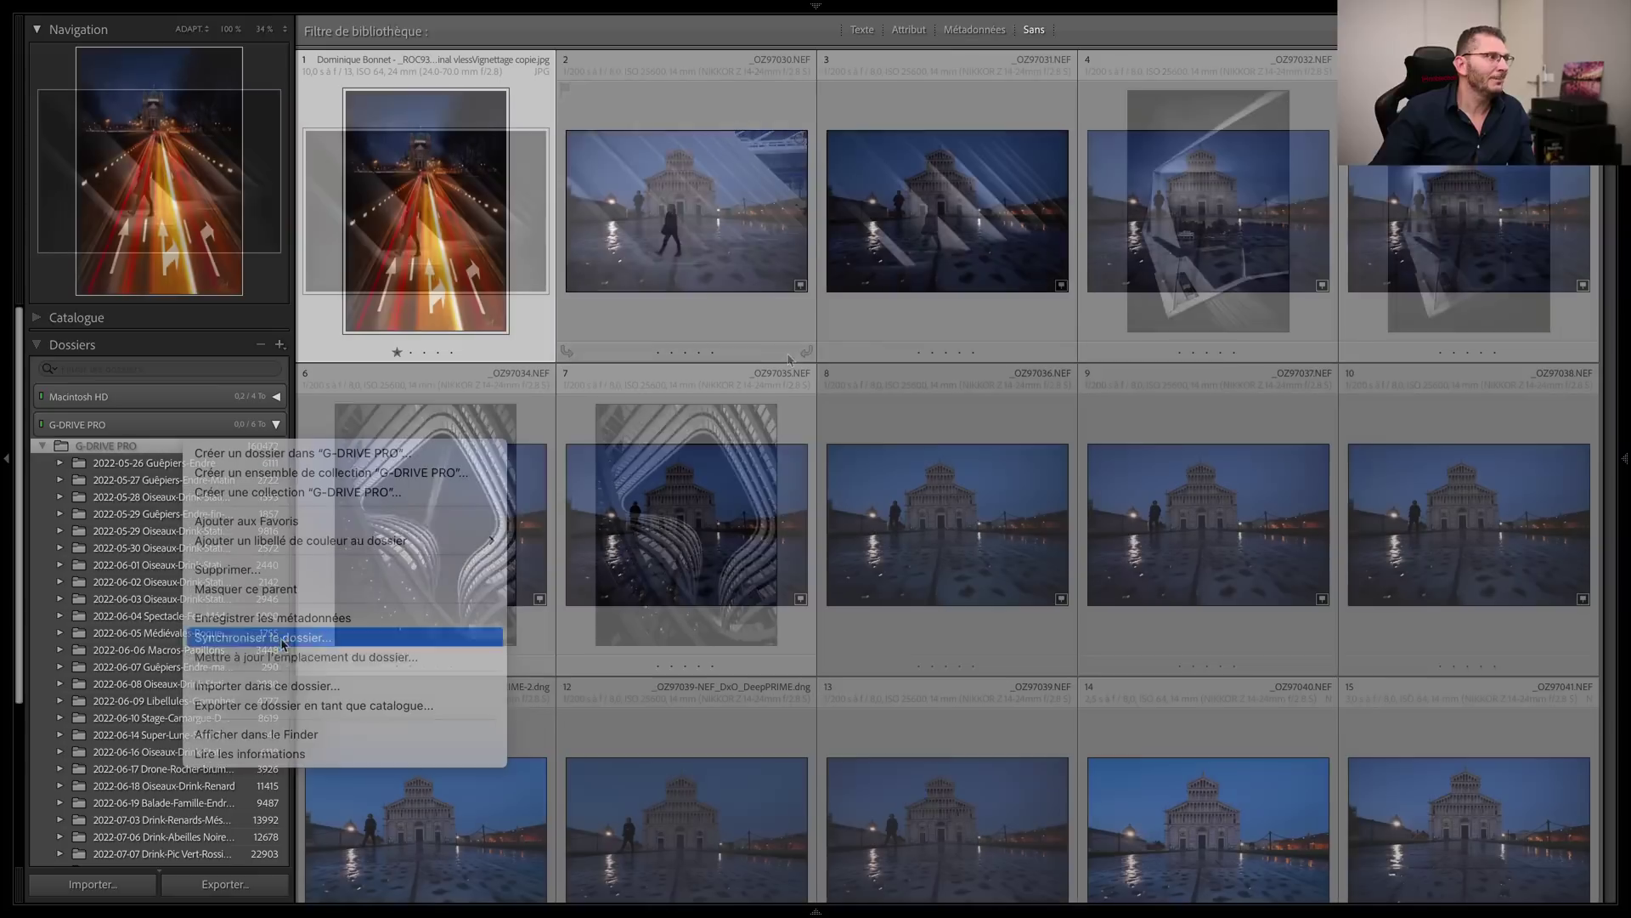
Step: Reopen synchronization for the G-DRIVE PRO folder to check its missing photos, and leave the dialog without synchronizing
click(282, 639)
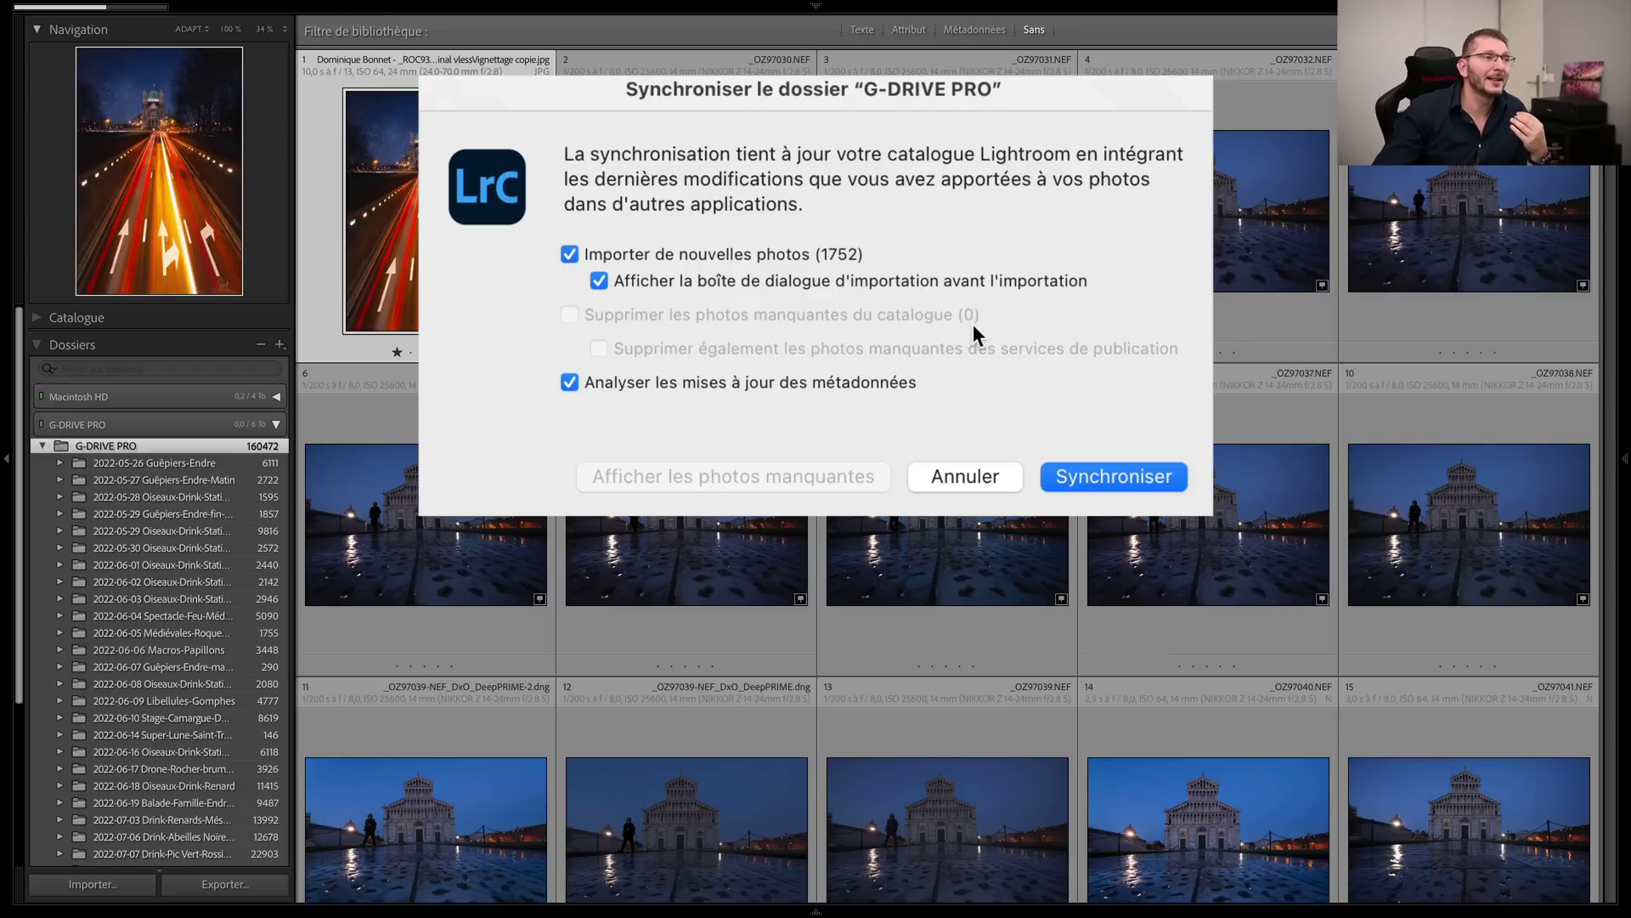
click(999, 478)
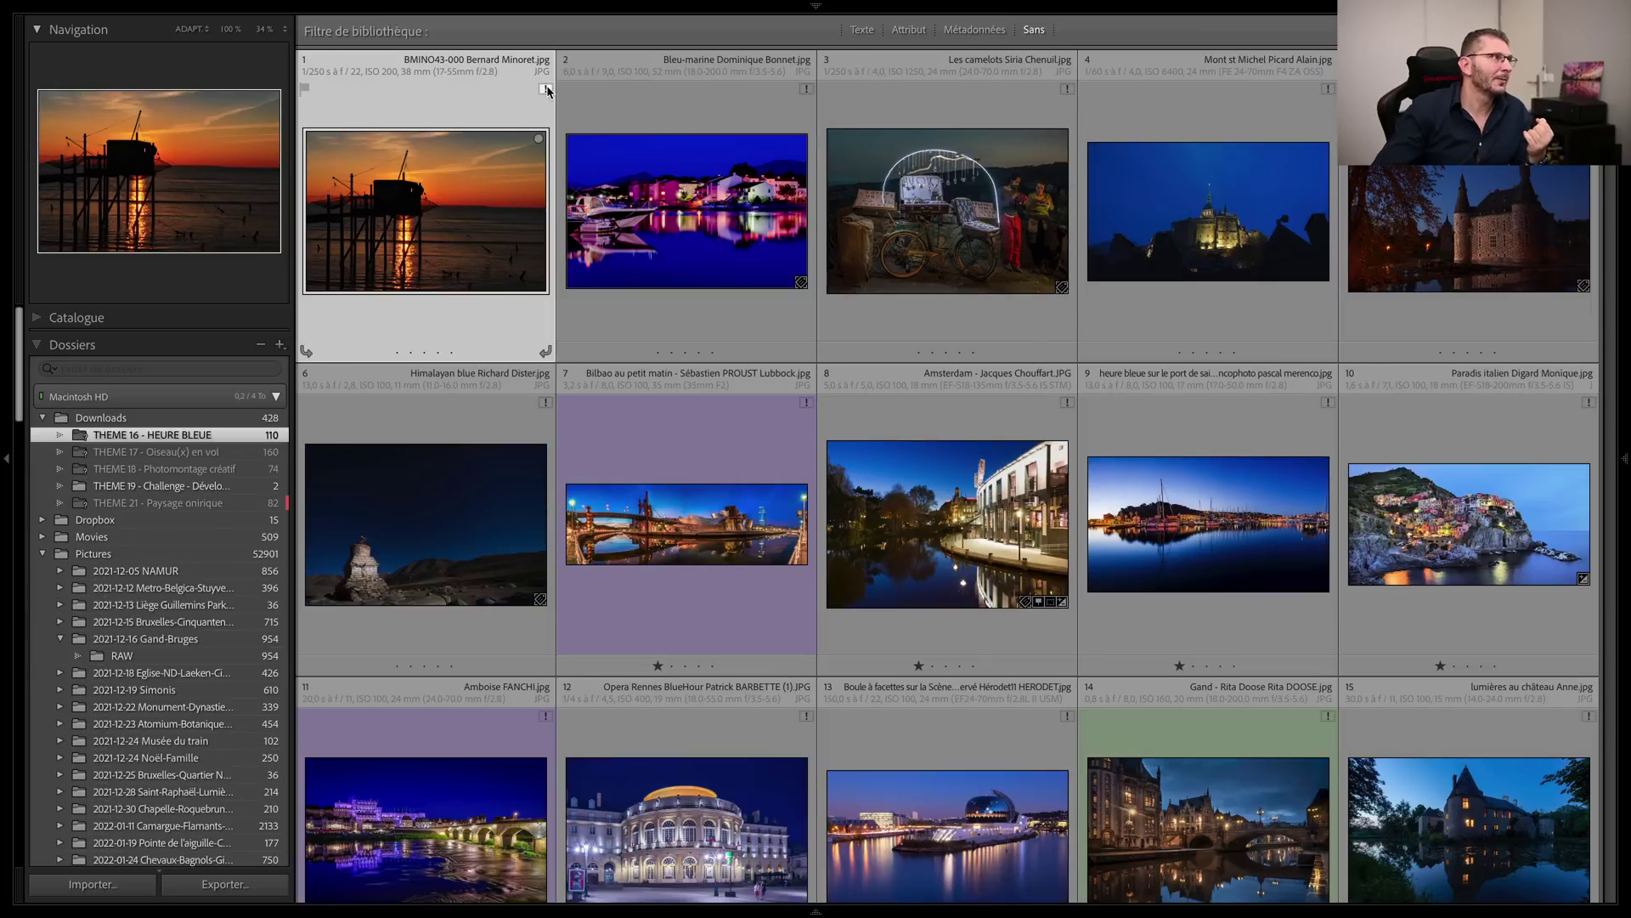
Step: Try to locate the missing original file of the first photo in the folder THEME 16 - HEURE BLEUE
click(546, 90)
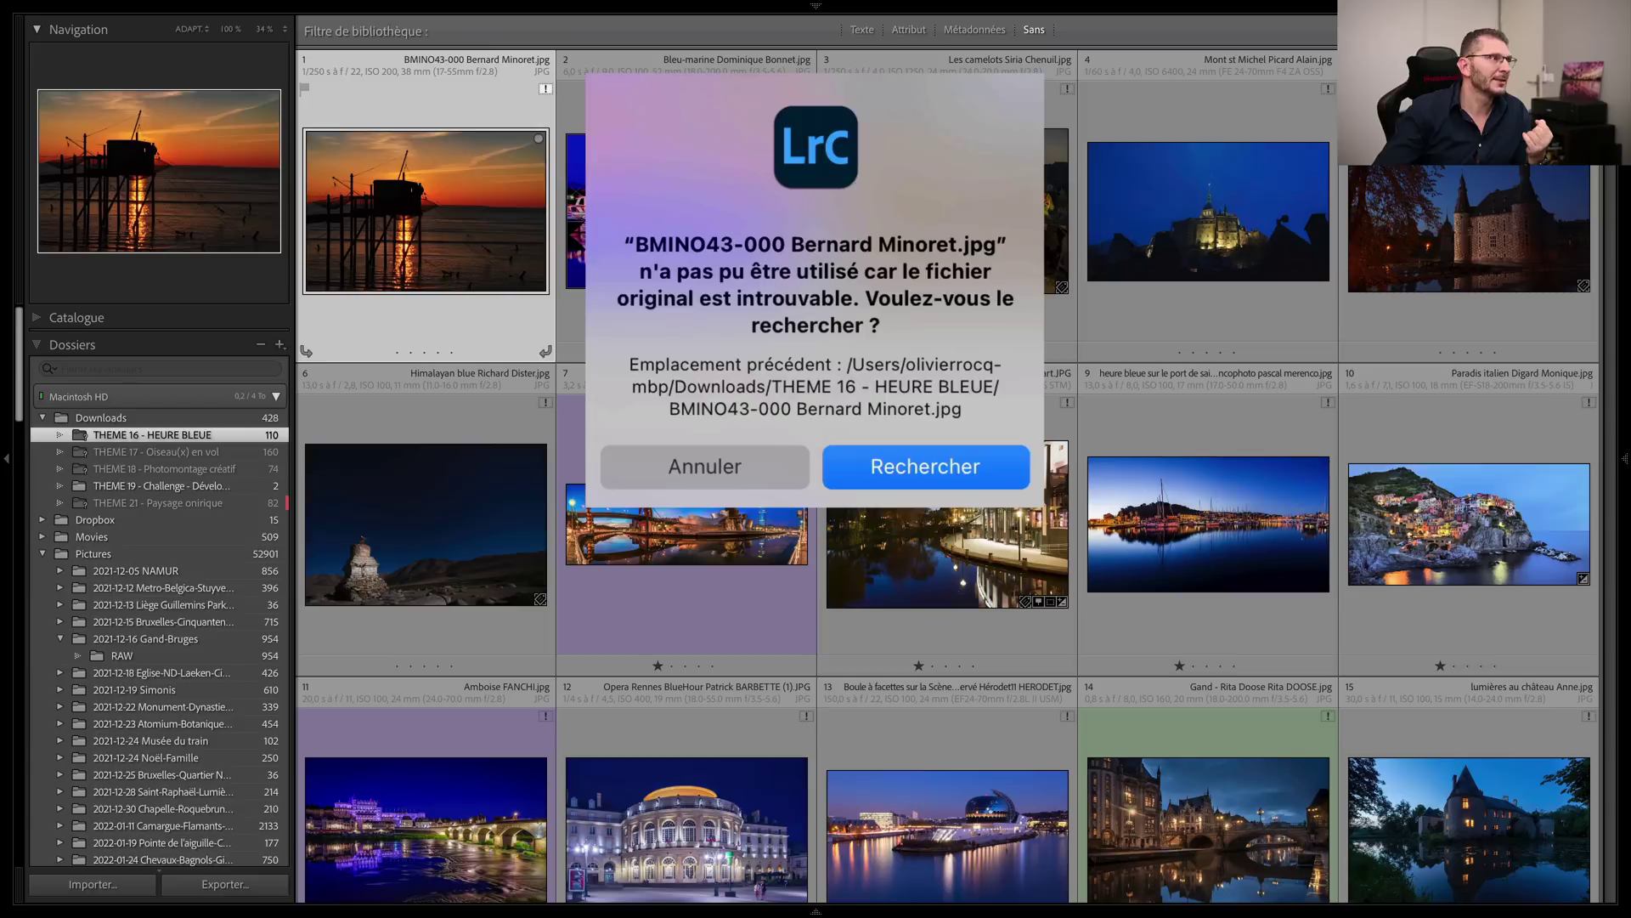
click(922, 478)
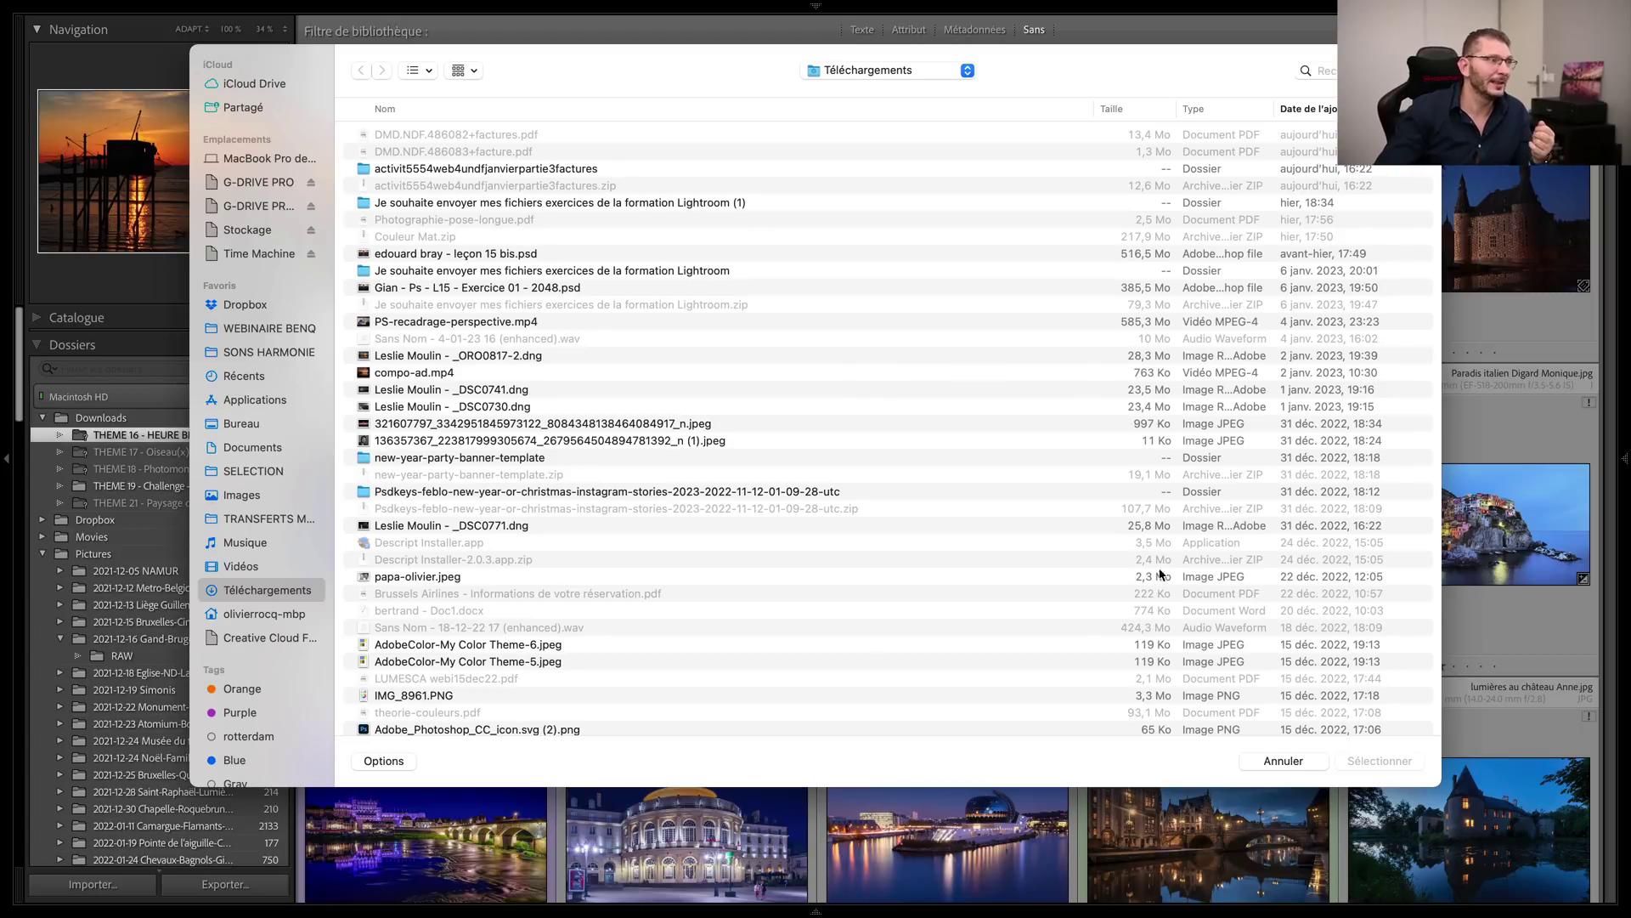
click(1282, 761)
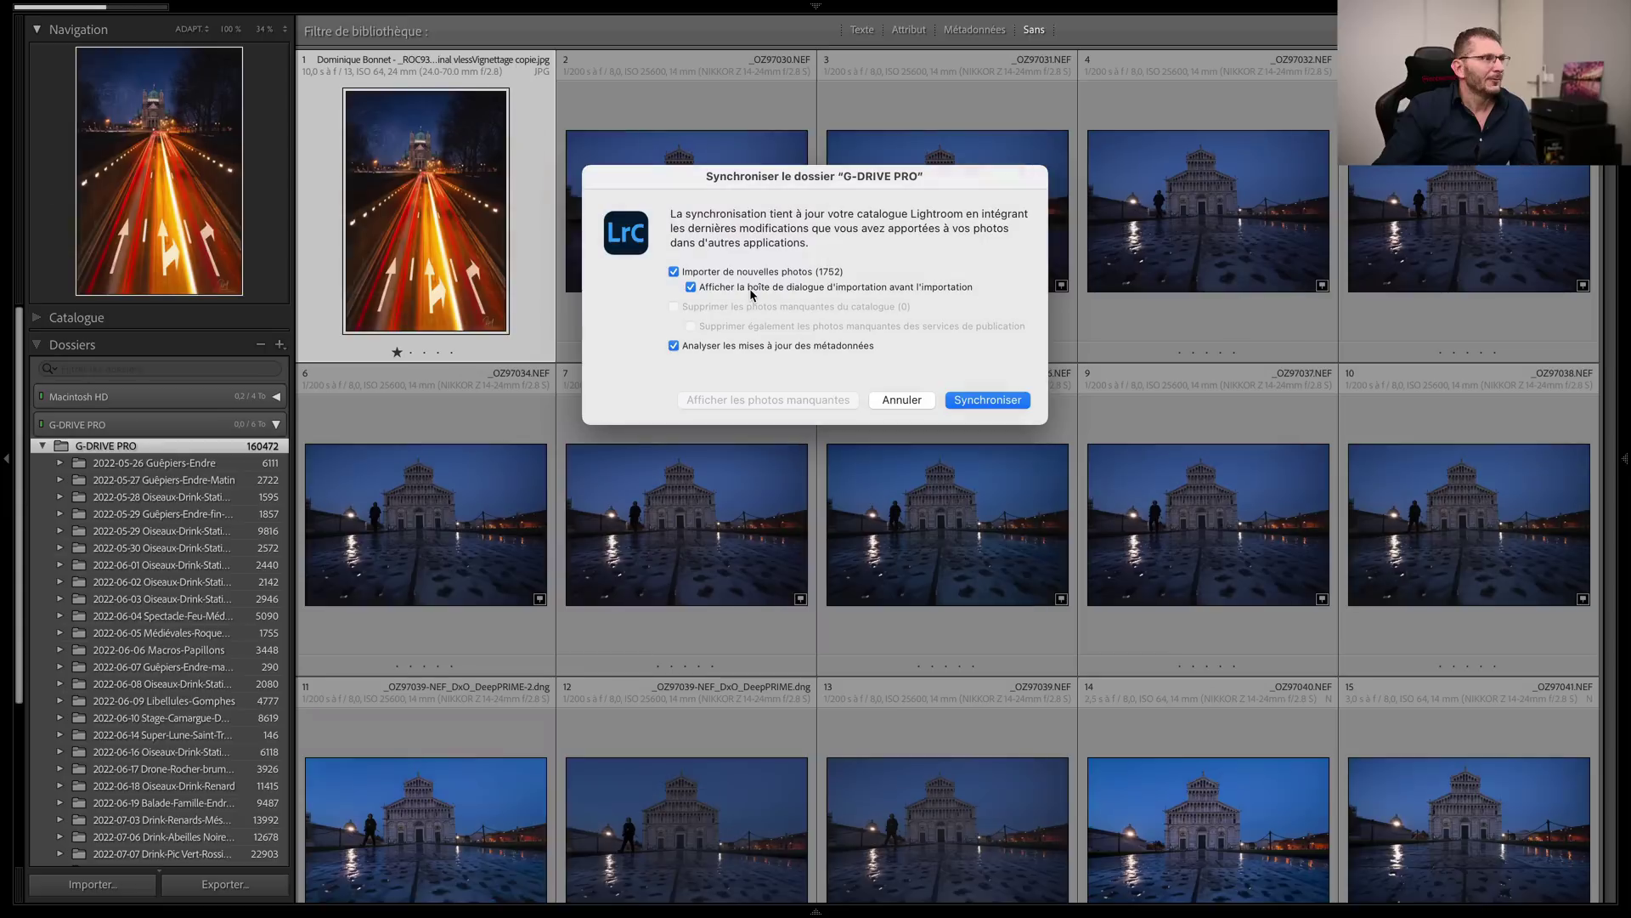
Step: Try to synchronize G-DRIVE PRO with new-photo import, including the subfolders in the import source
click(979, 398)
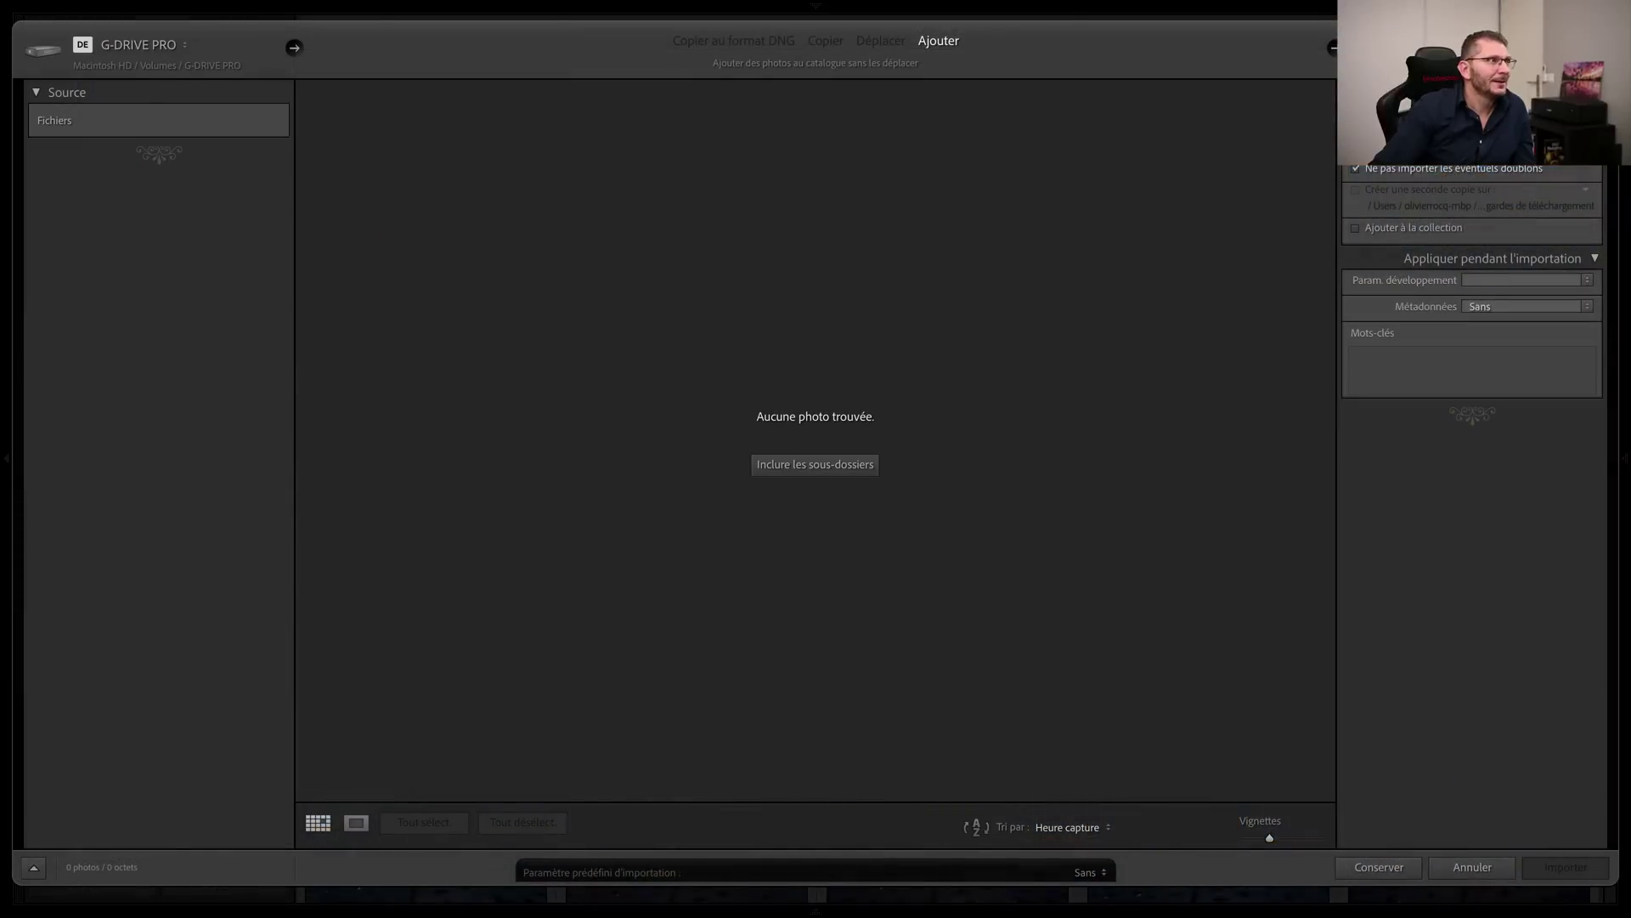
click(807, 470)
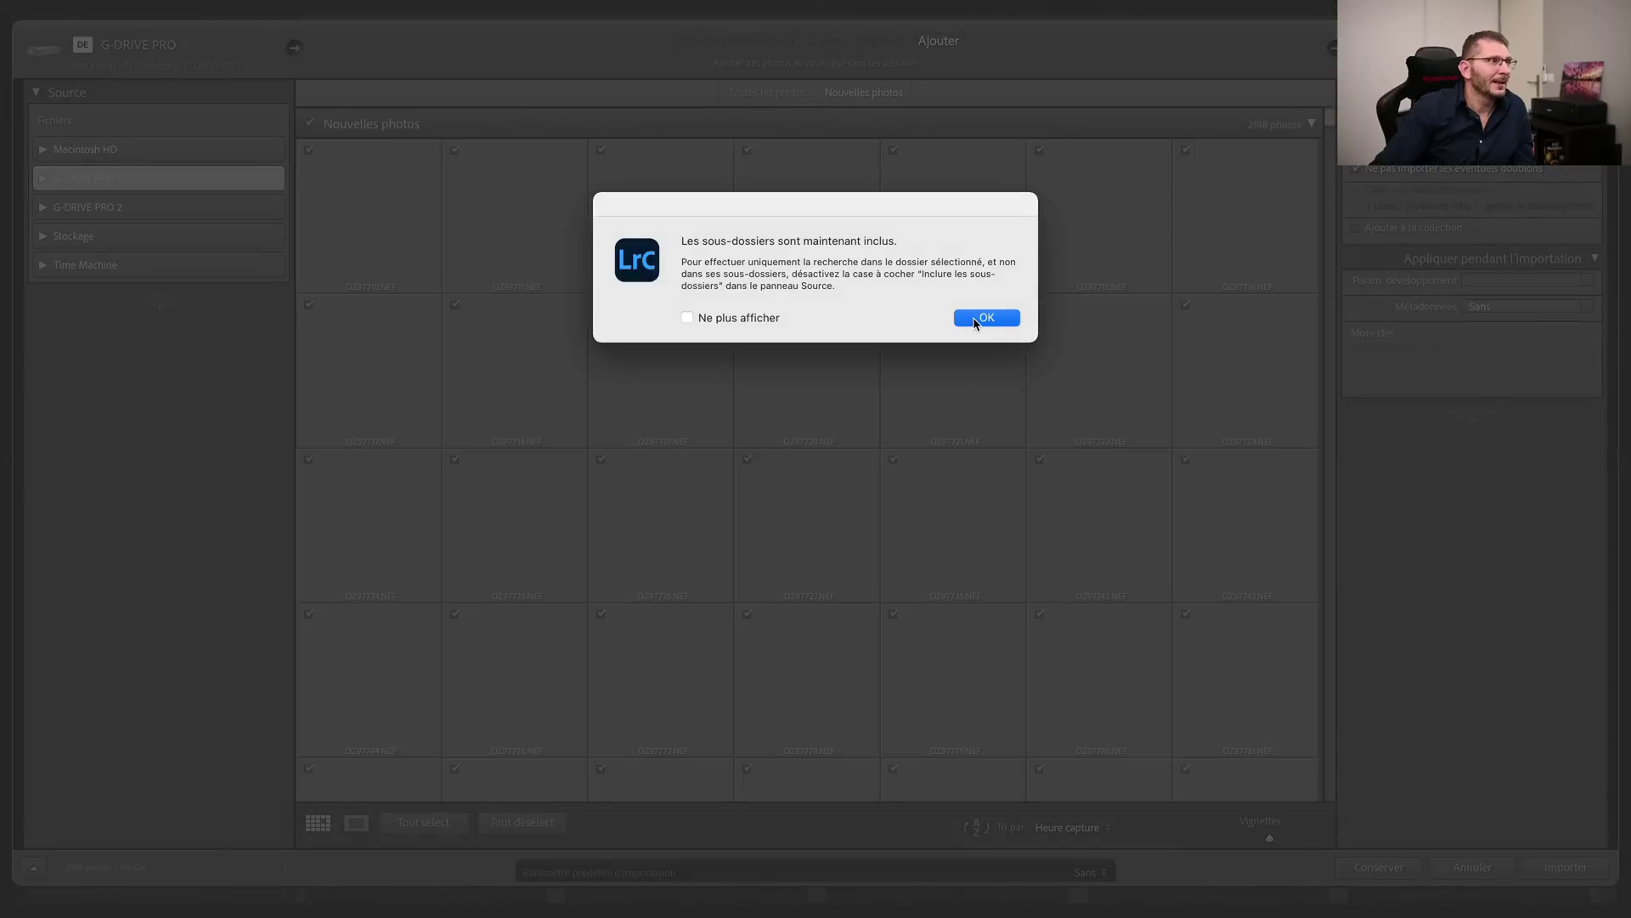
click(975, 320)
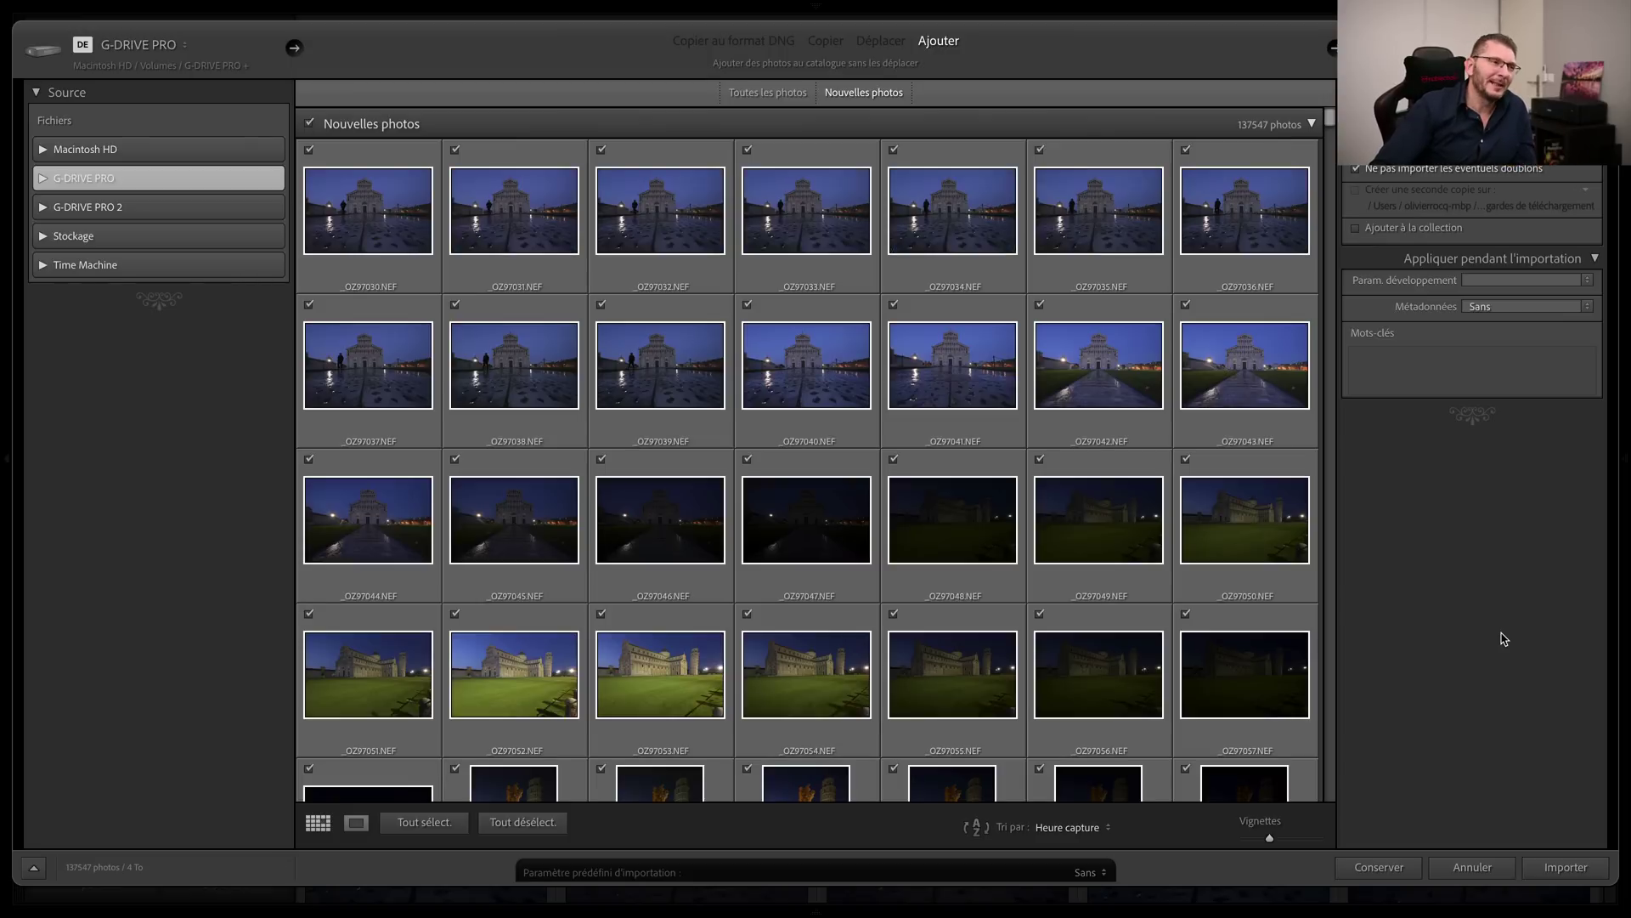
click(1472, 869)
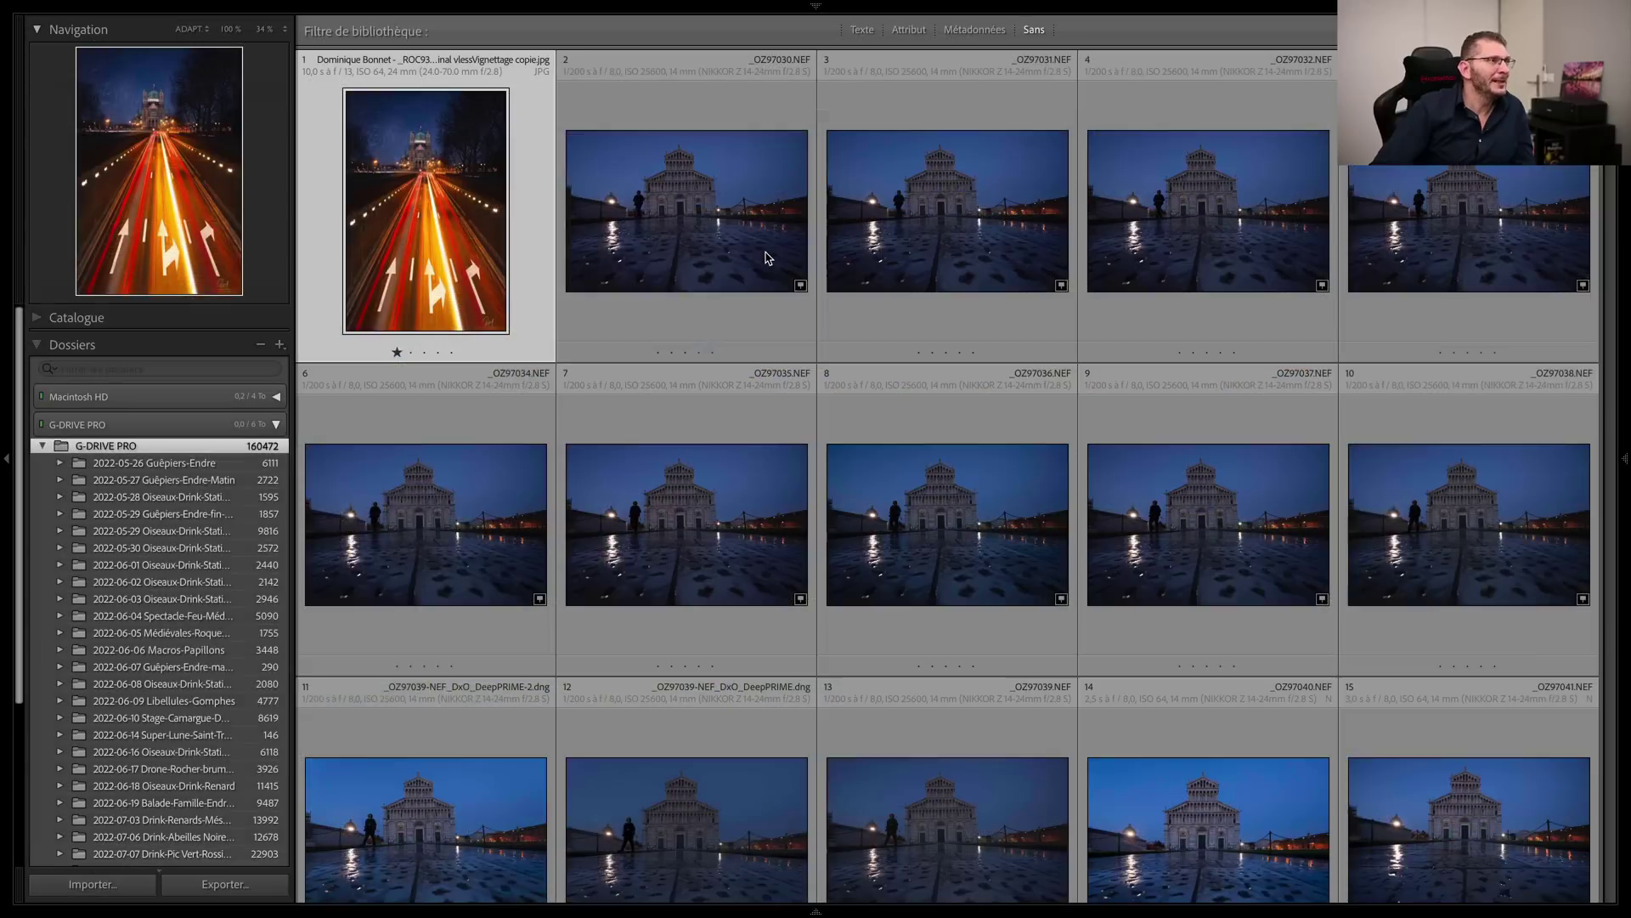
Step: Synchronize the G-DRIVE PRO folder with new-photo import disabled and only the metadata update scan enabled
right_click(158, 445)
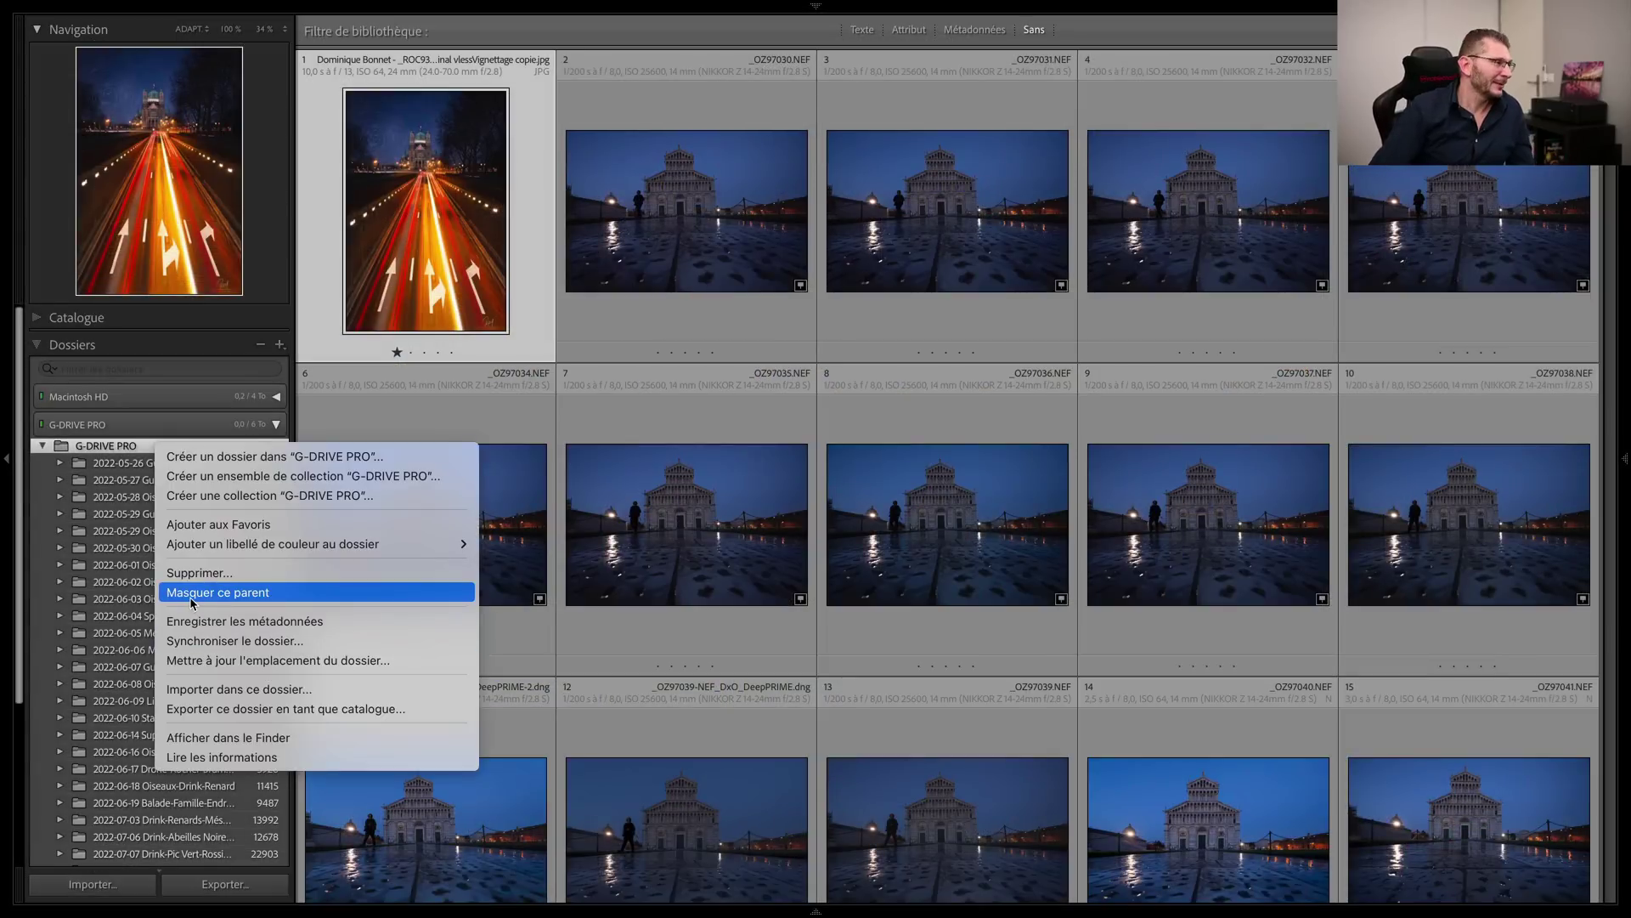
click(236, 646)
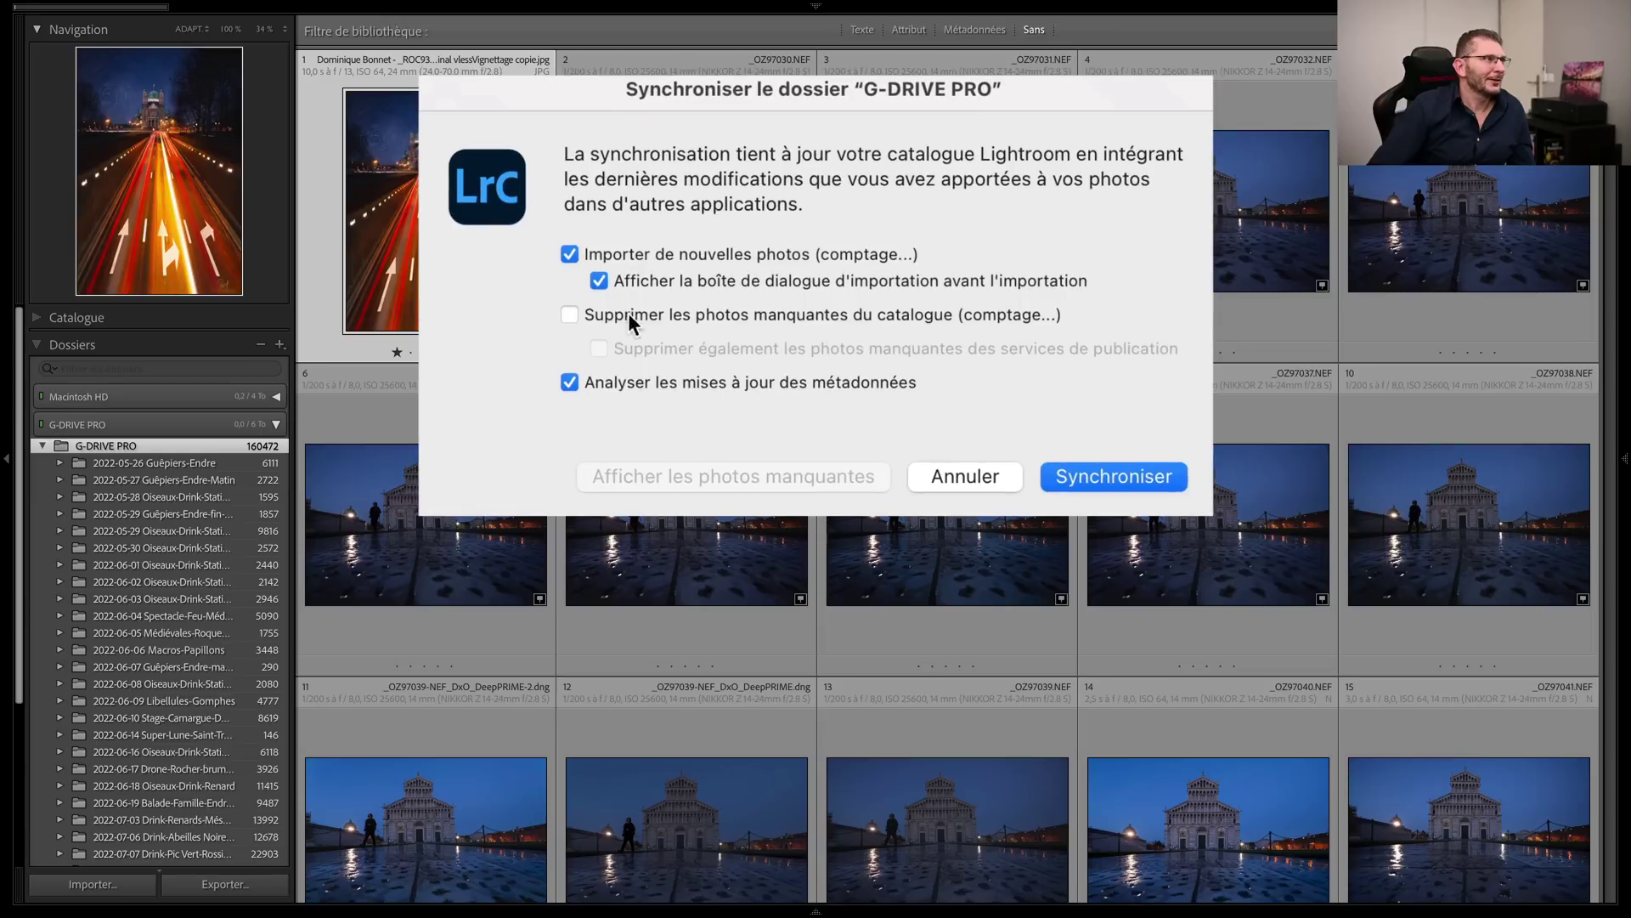
click(570, 254)
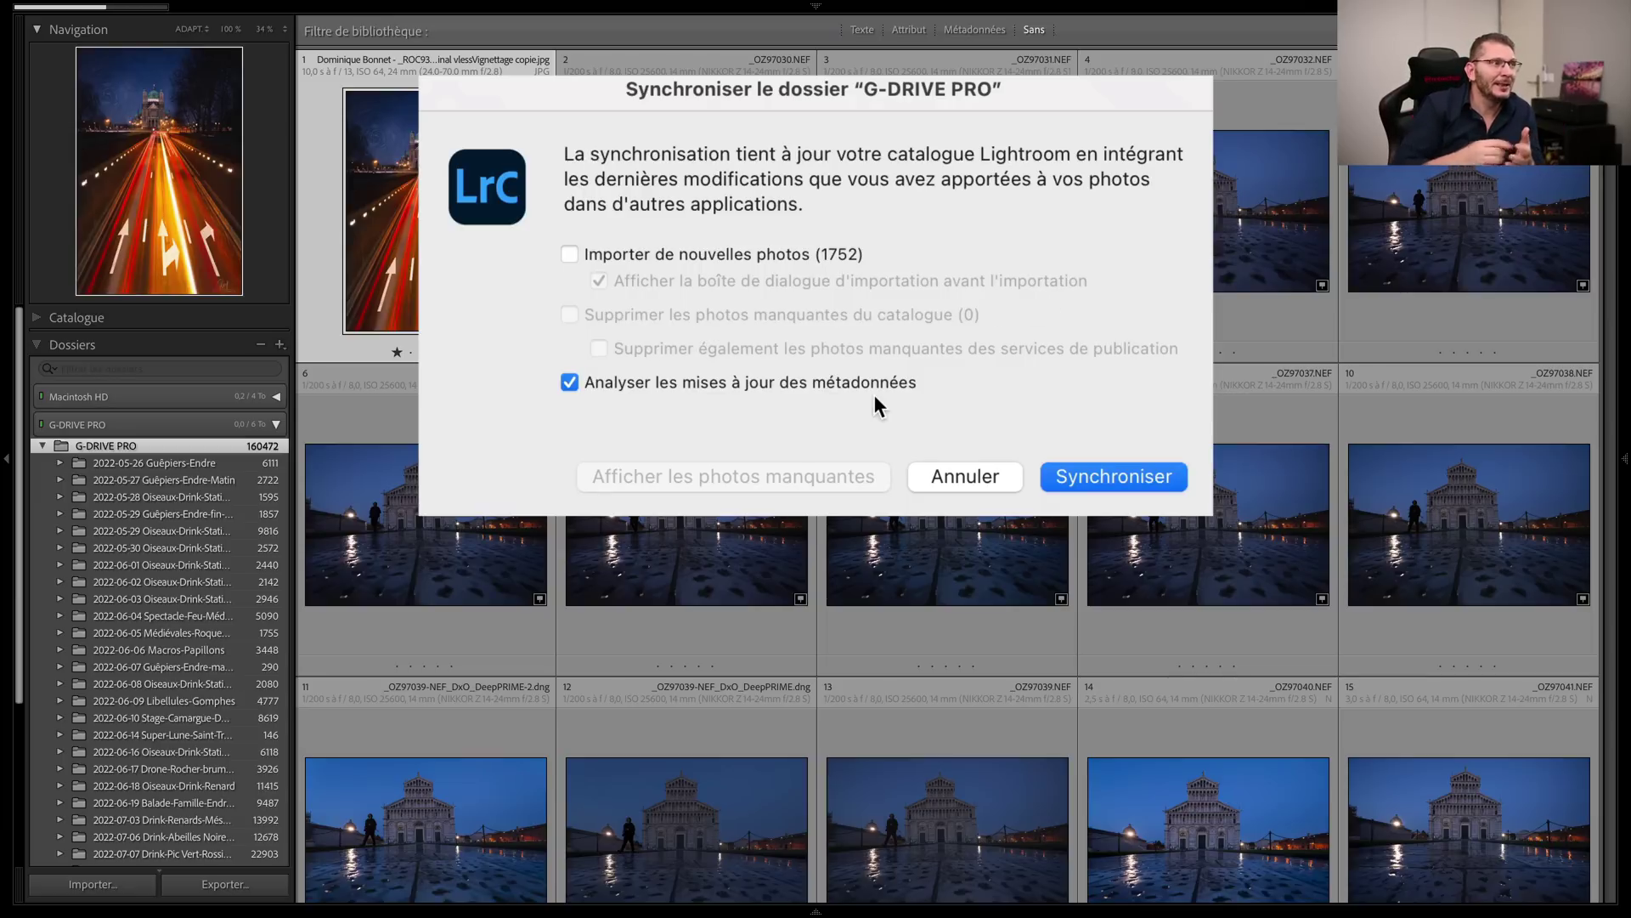
click(1108, 477)
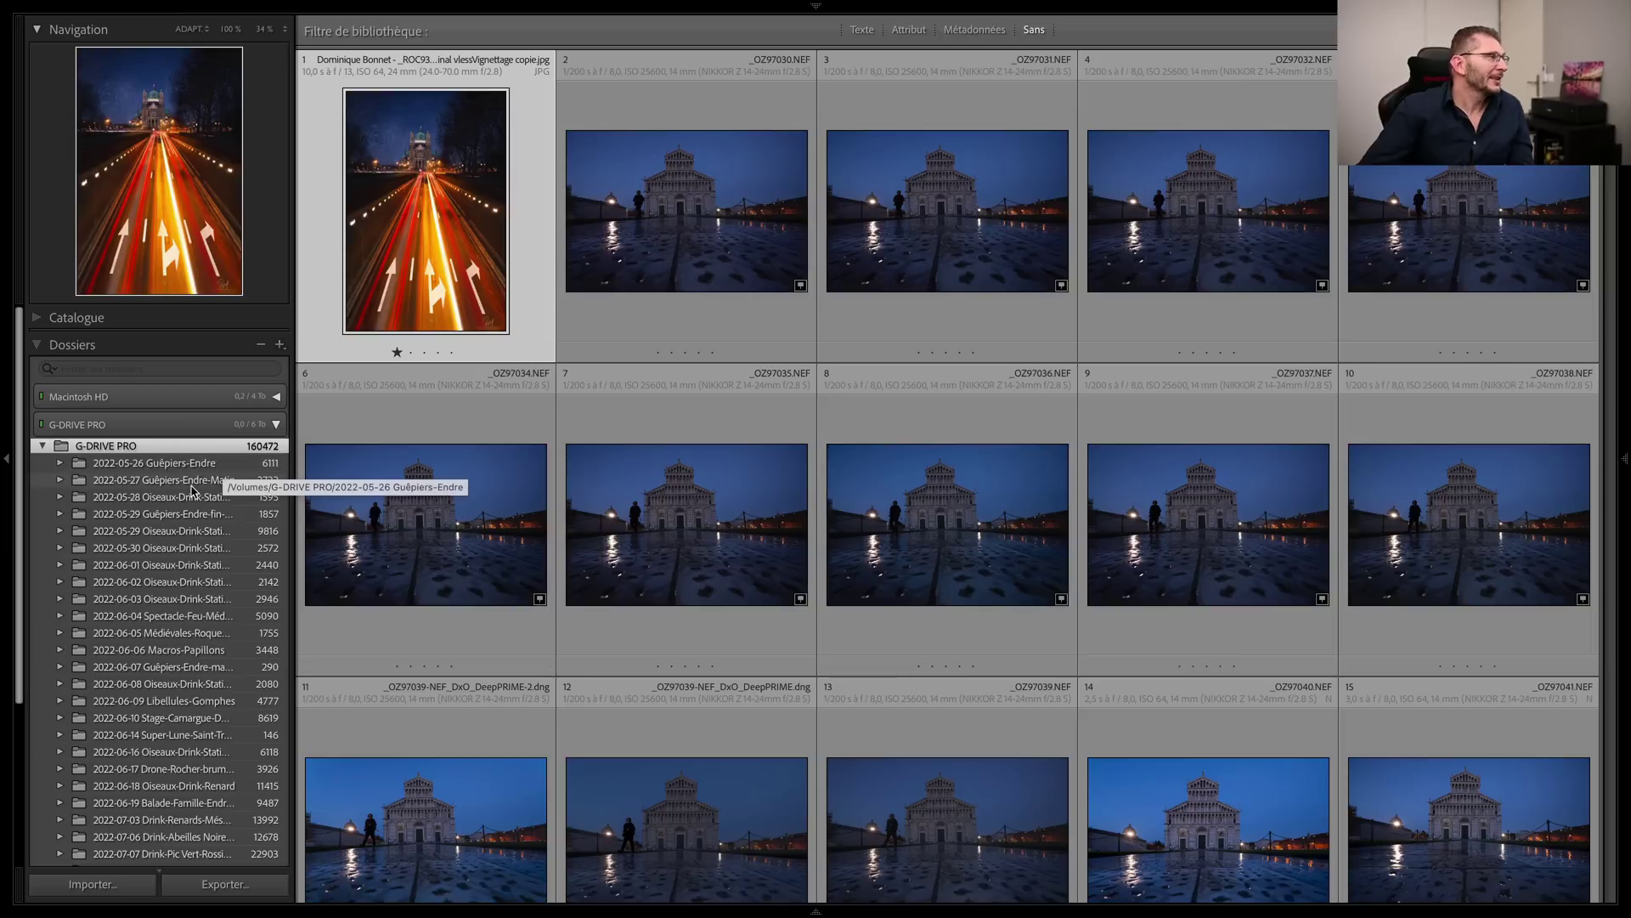
Step: Show the original file of photo _OZ97030.NEF in the Finder
click(702, 206)
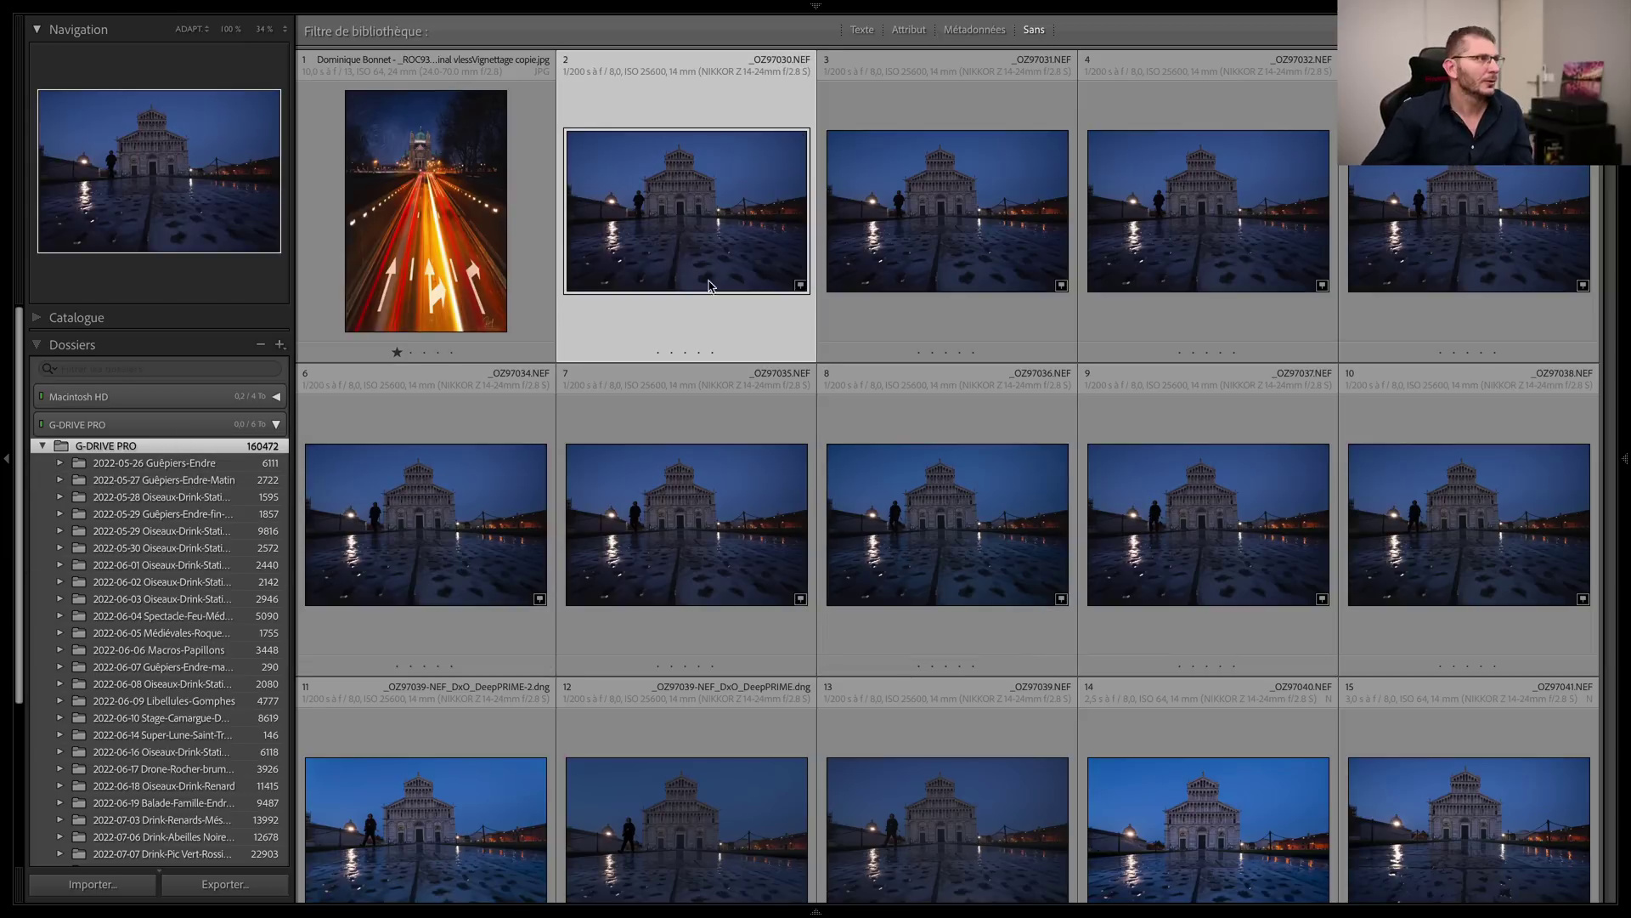
click(672, 187)
right_click(654, 206)
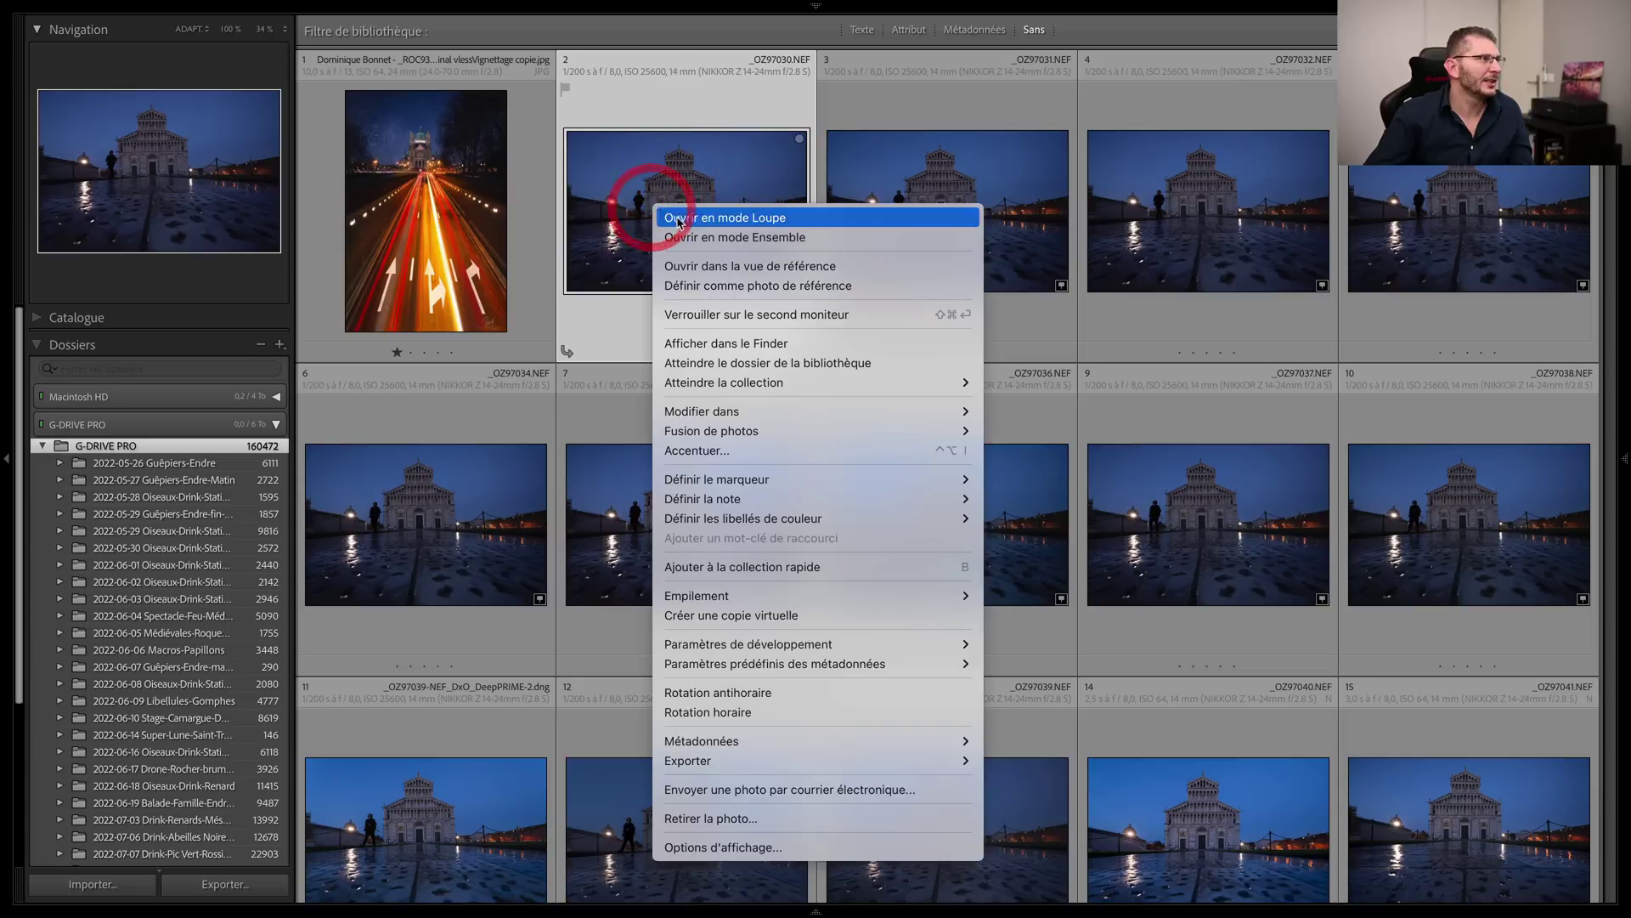
click(775, 344)
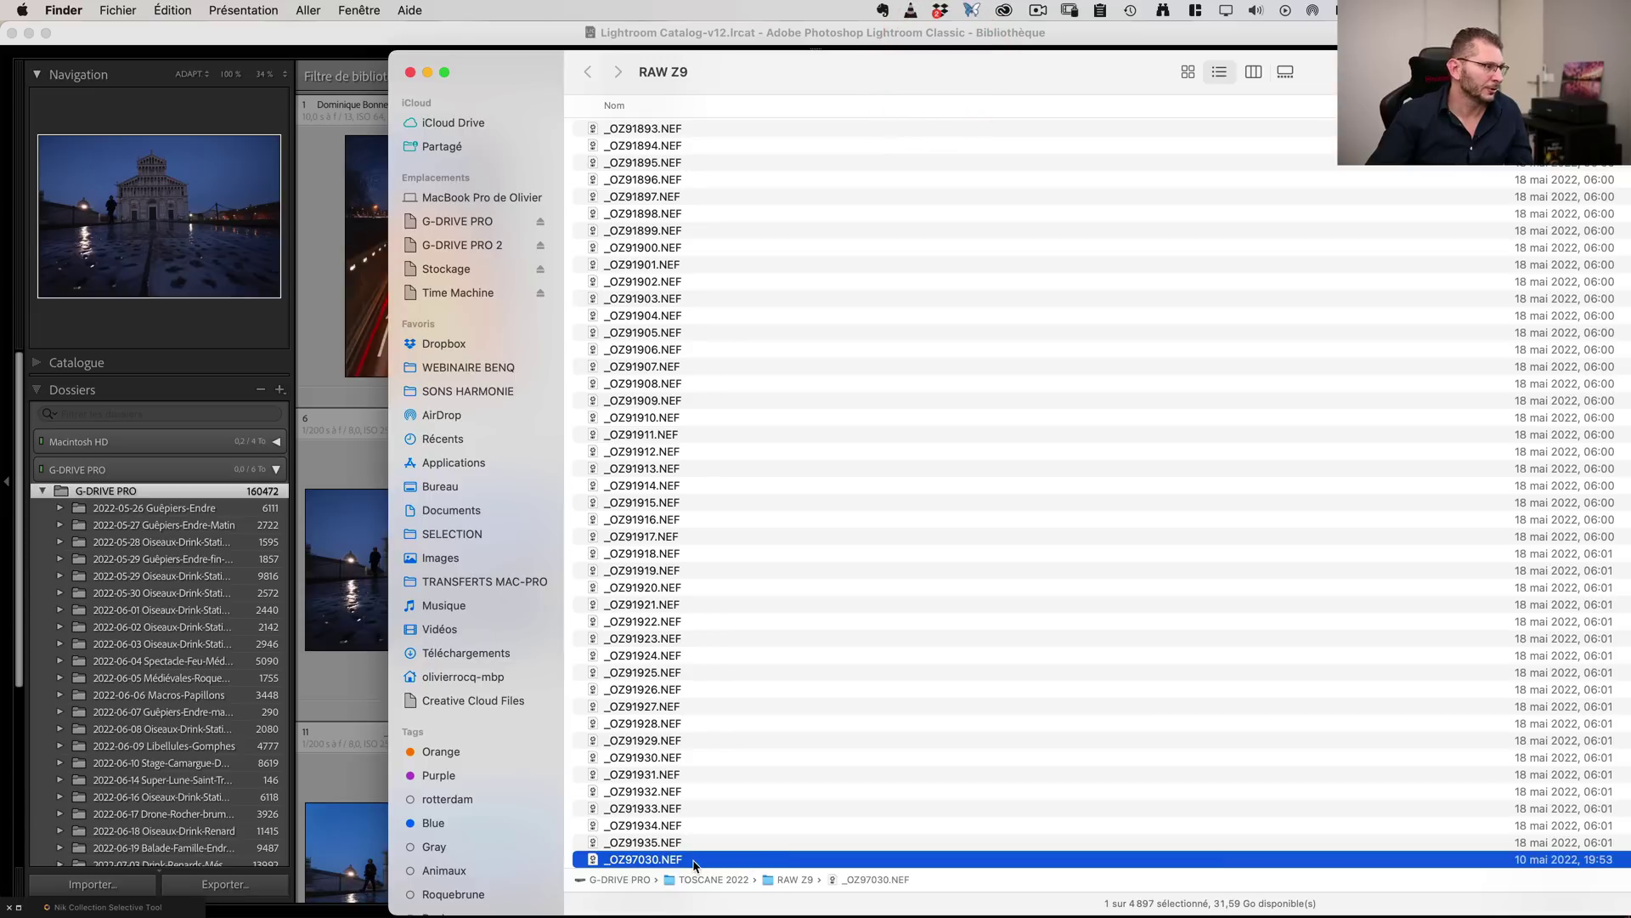
Step: Open _OZ97030.NEF from the Finder with Adobe Photoshop 2023
right_click(695, 861)
mouse_move(809, 508)
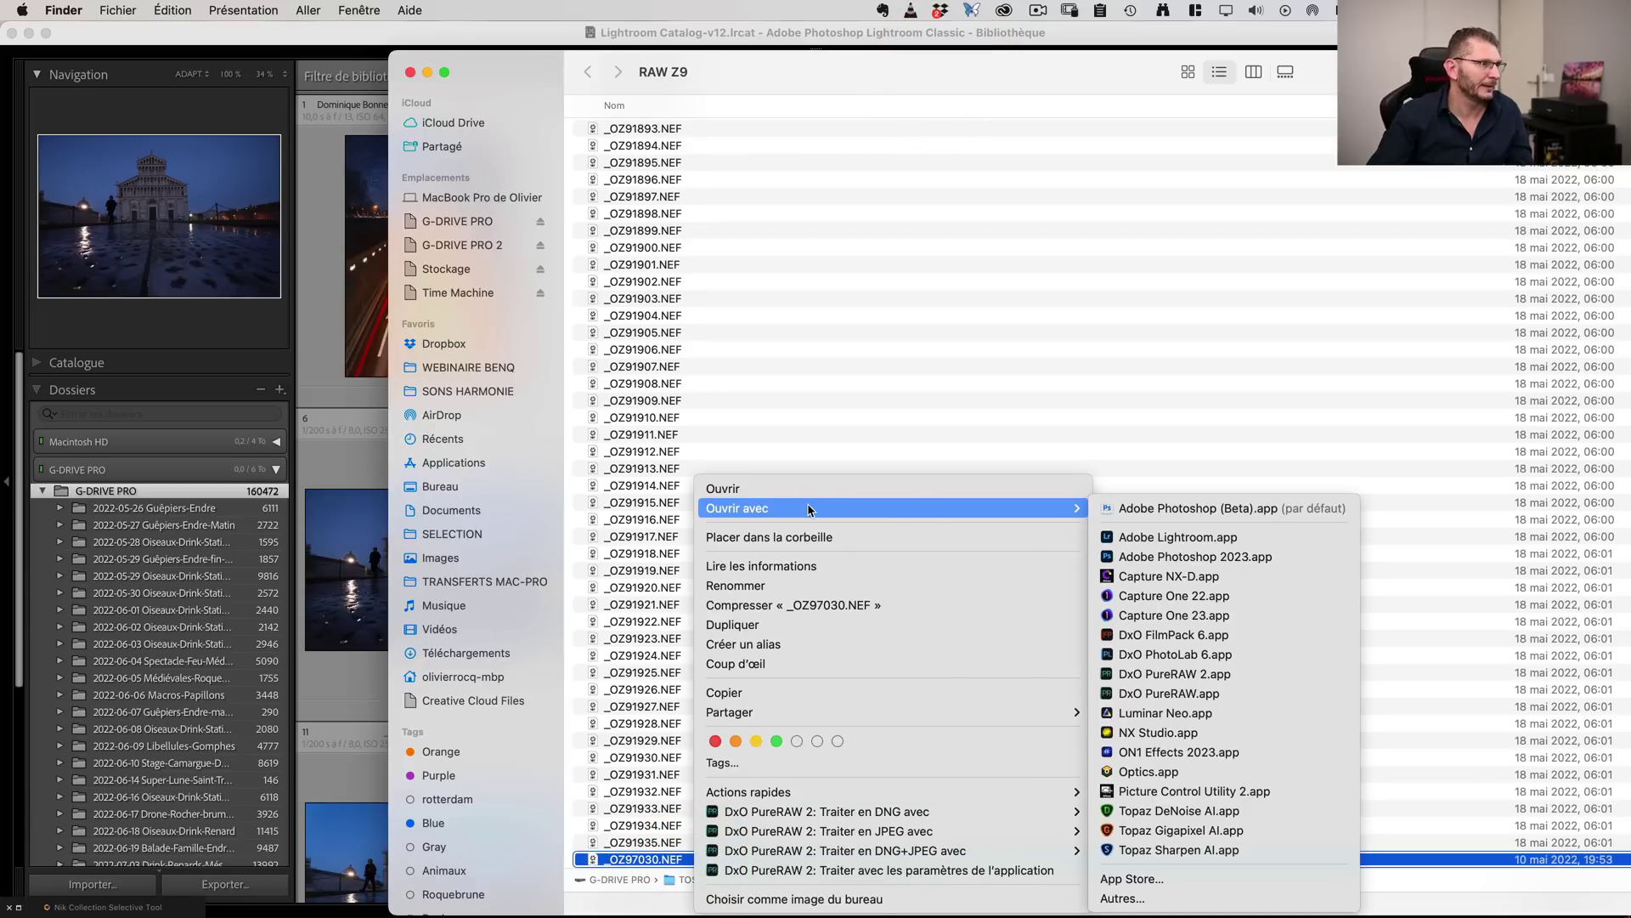
click(1282, 557)
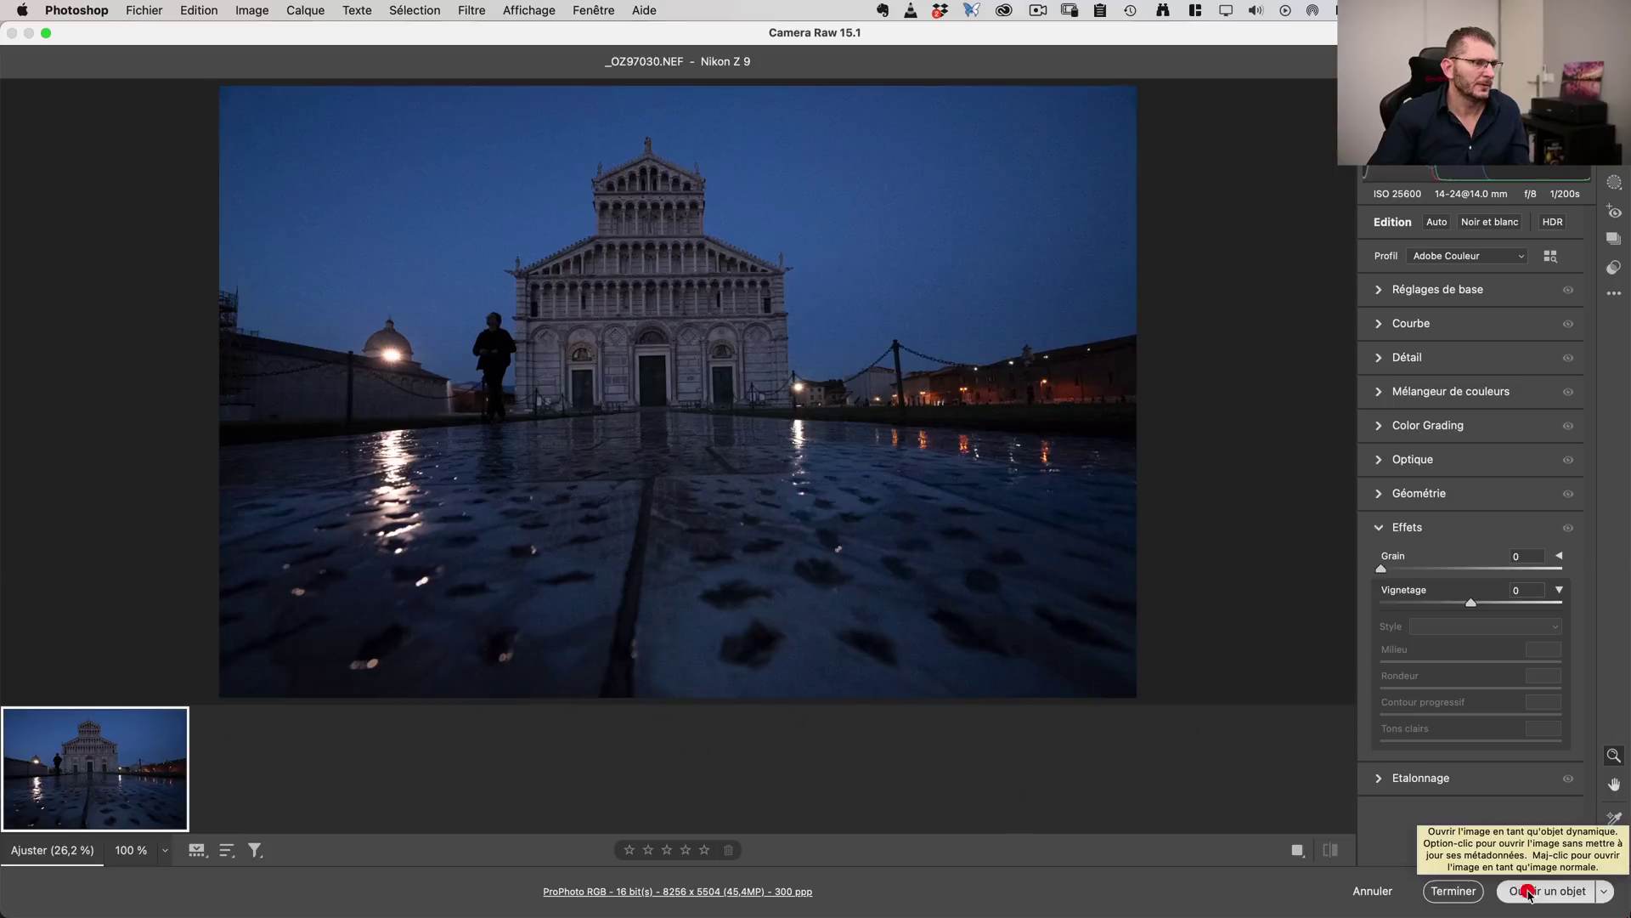
Step: Open _OZ97030.NEF as a smart object, and in the Camera Raw basic adjustments set the exposure to +0.75 and the tint to +48
click(1529, 892)
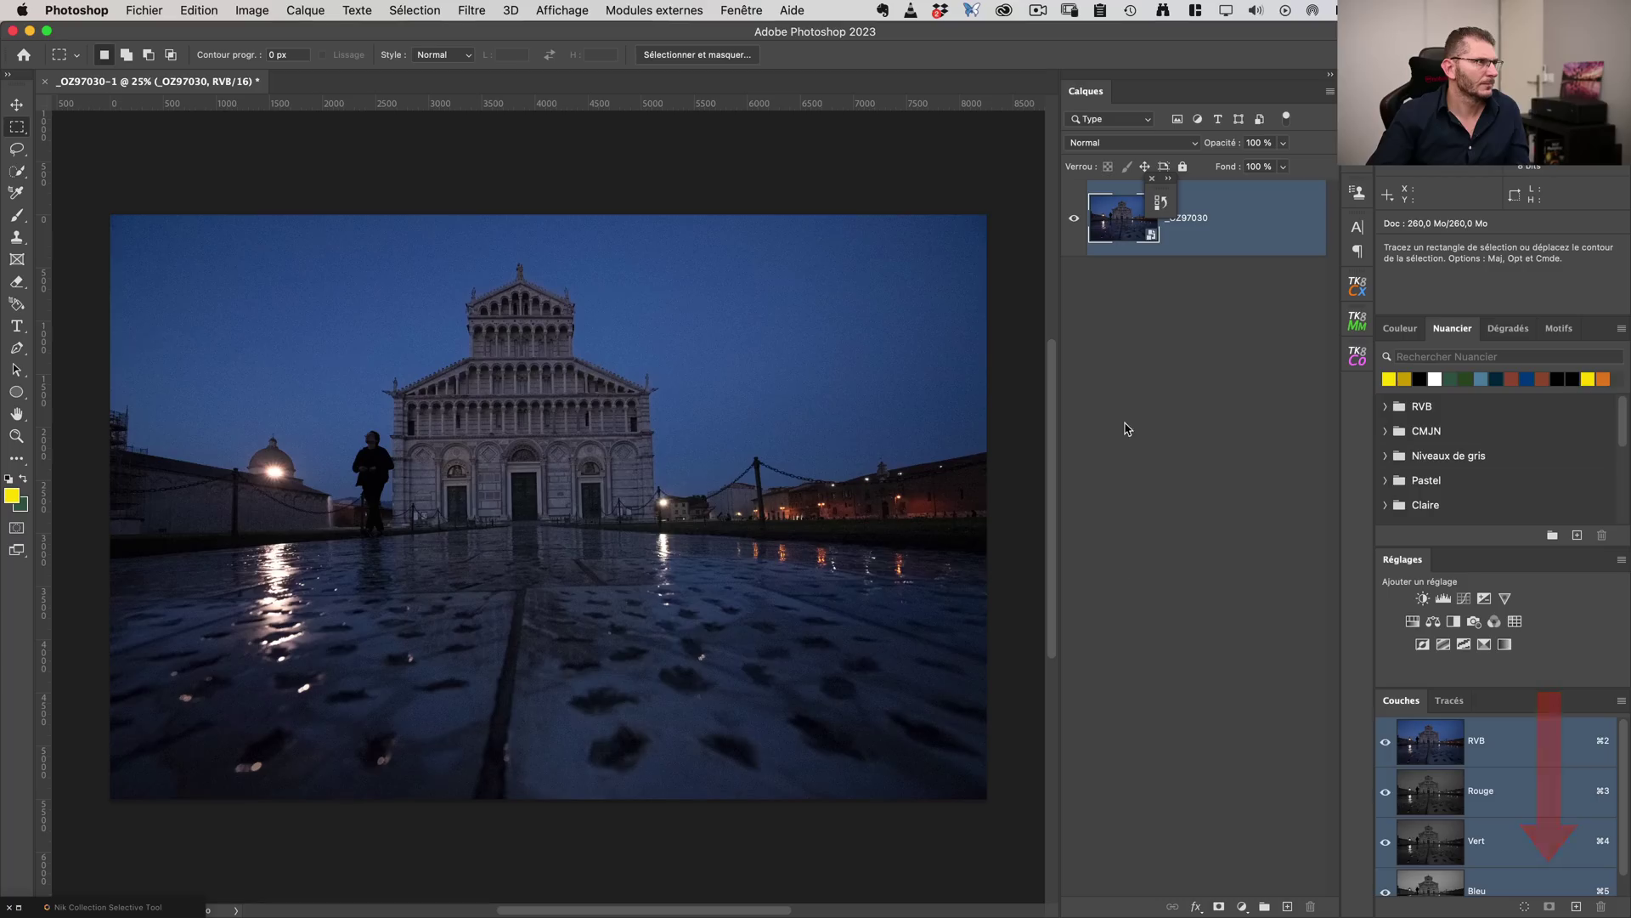
double_click(1118, 221)
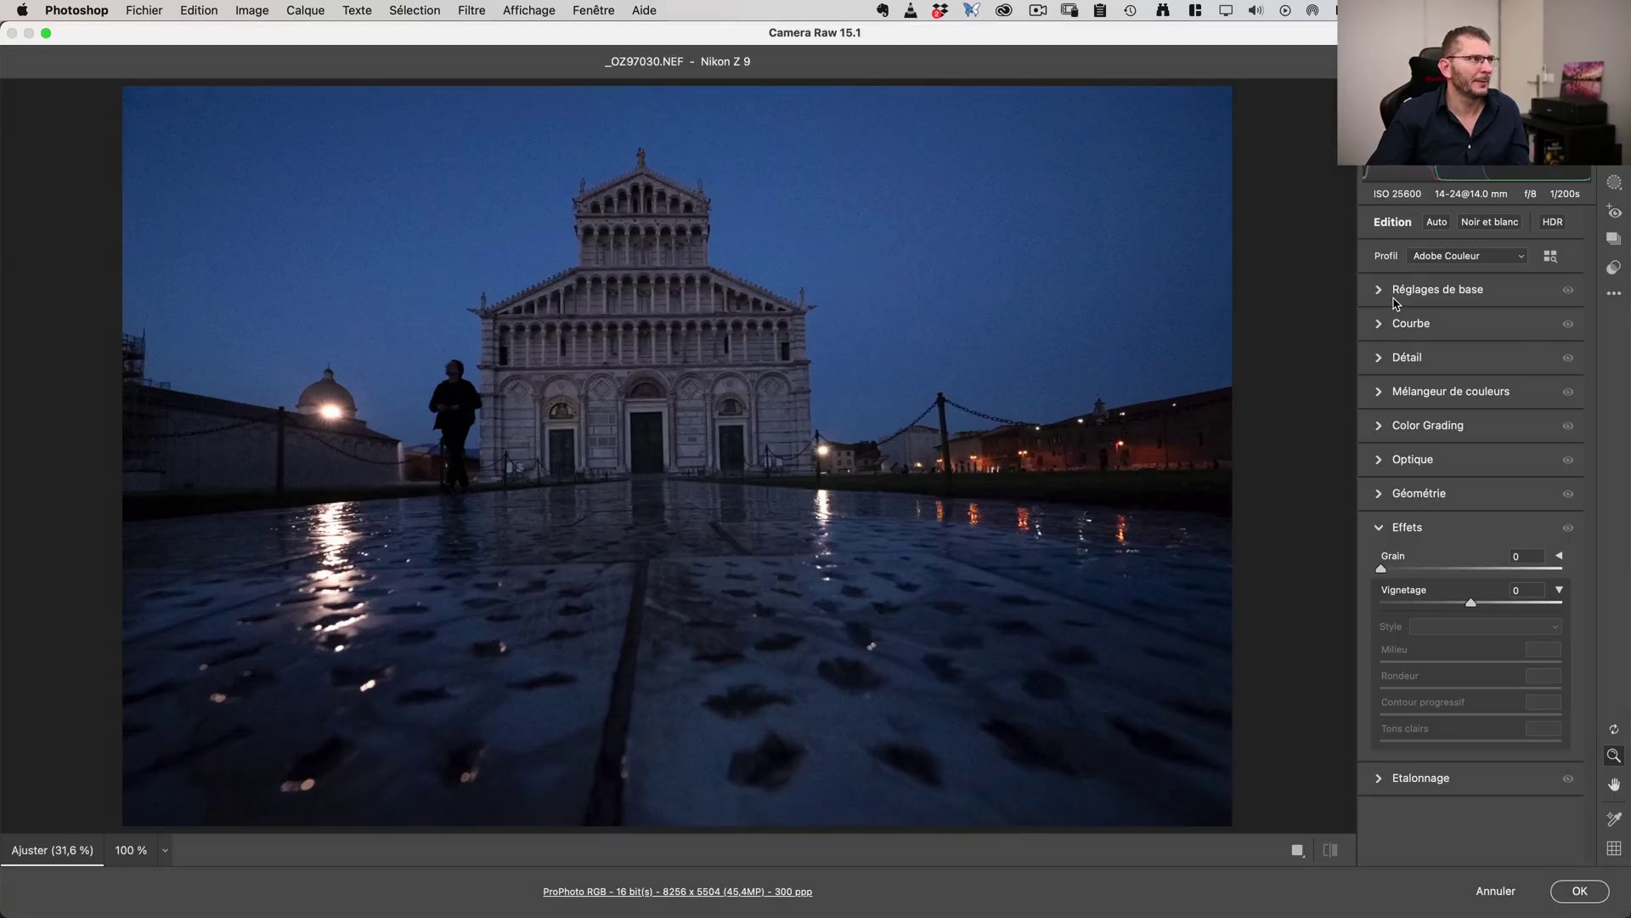
click(1394, 297)
drag(1471, 431, 1508, 388)
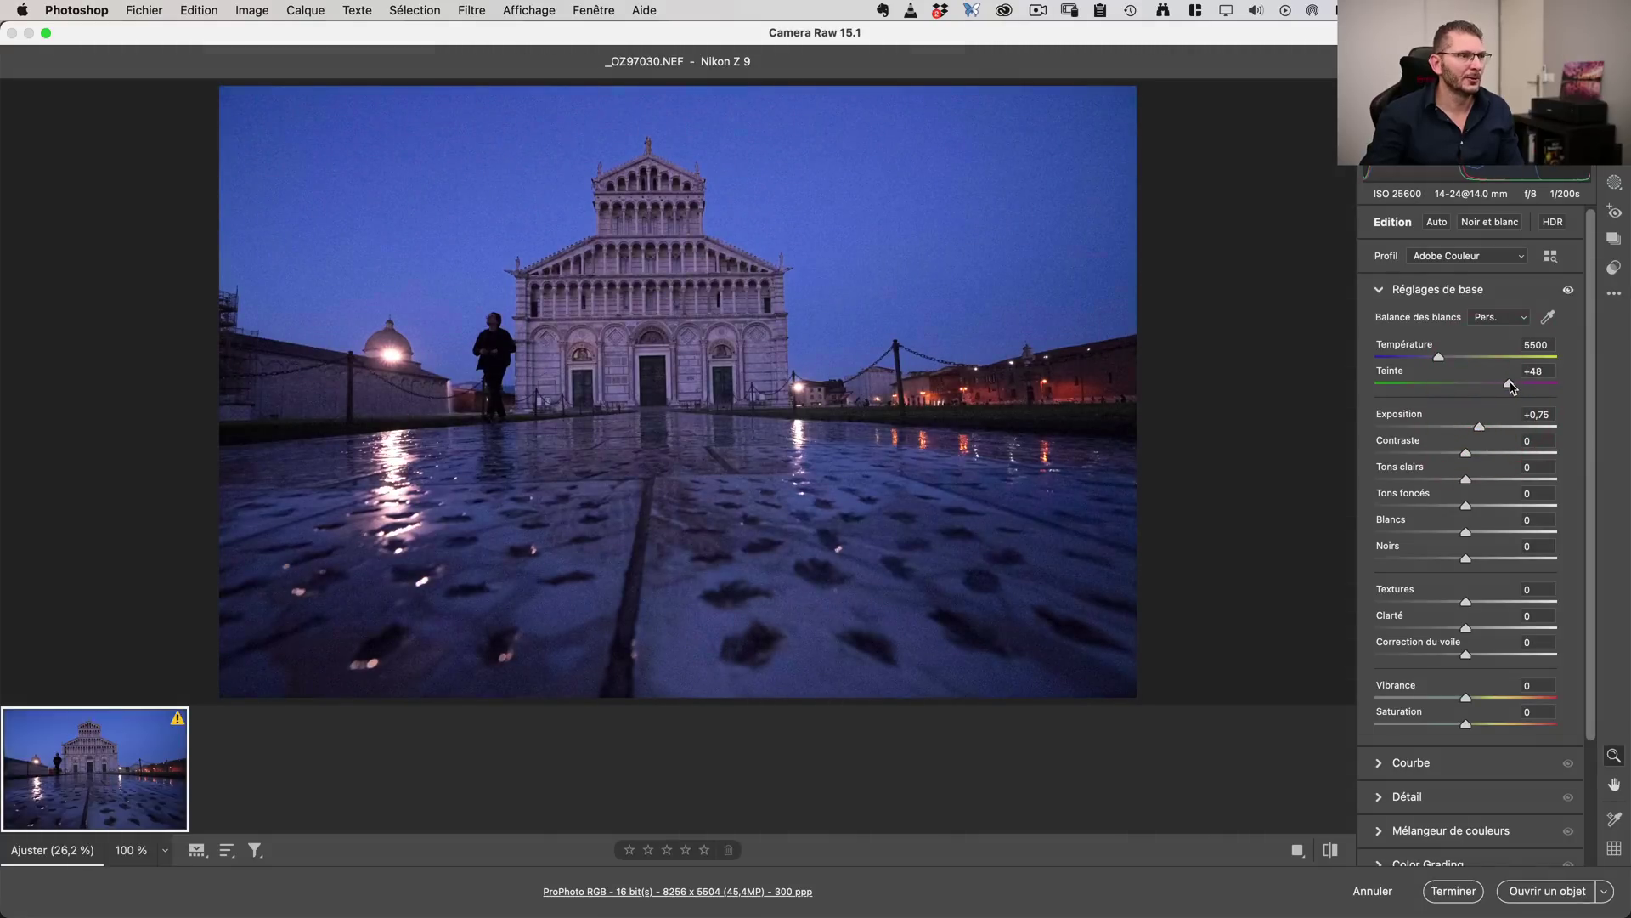
click(1505, 384)
Step: Enable chromatic aberration removal and lens profile corrections, and raise the luminance noise reduction to a moderate level
click(1402, 460)
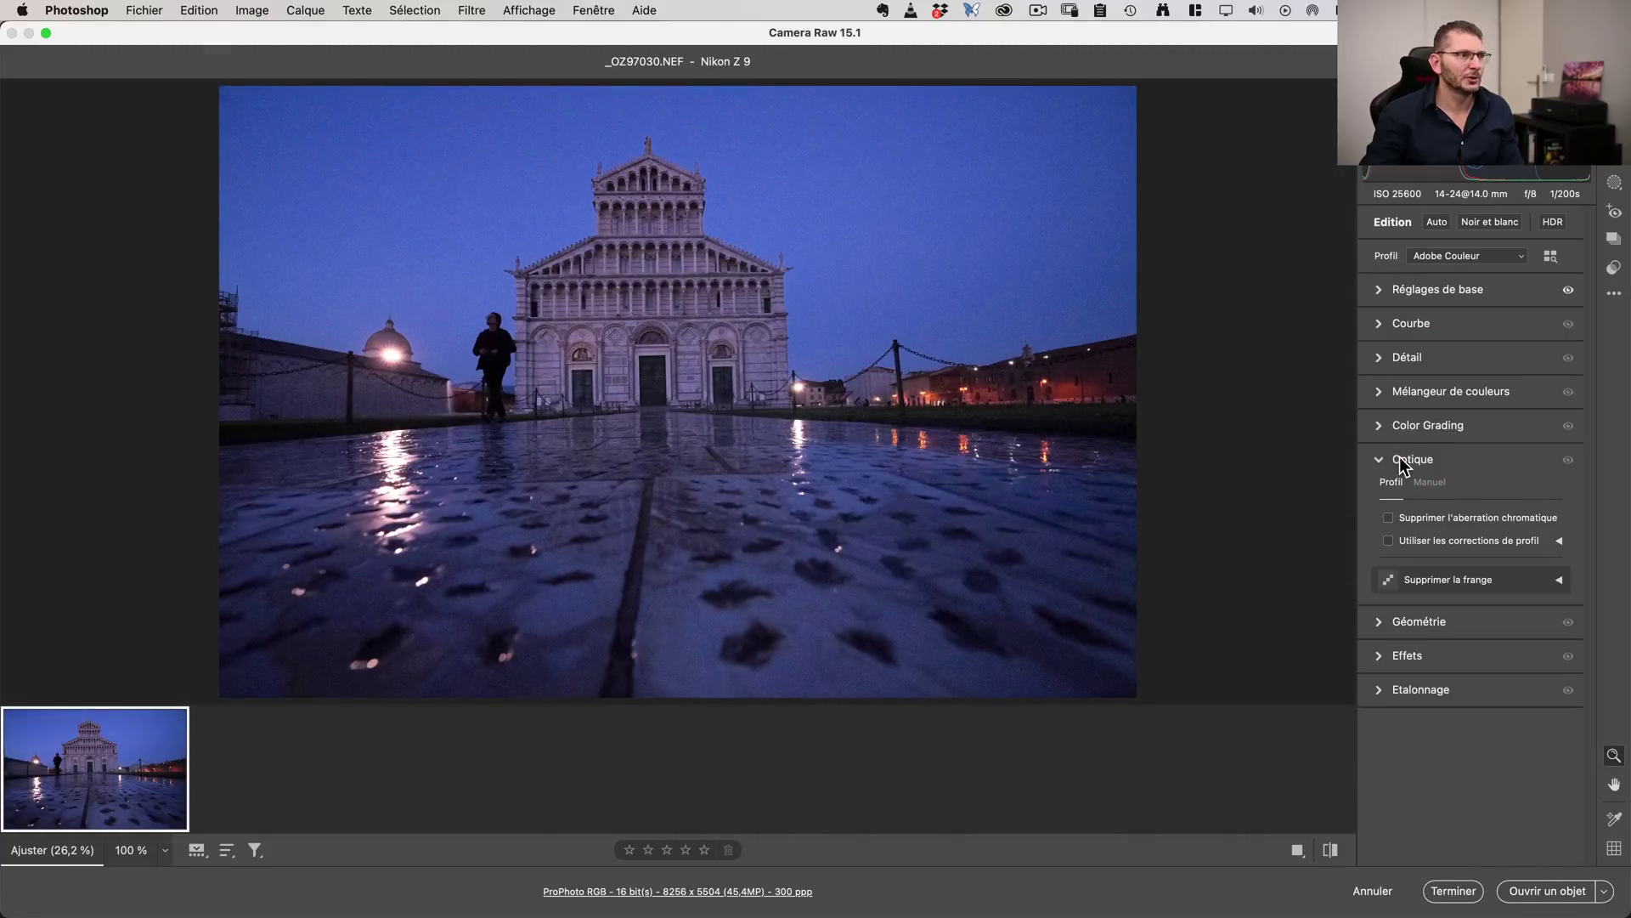
click(1407, 518)
click(1410, 541)
click(1402, 357)
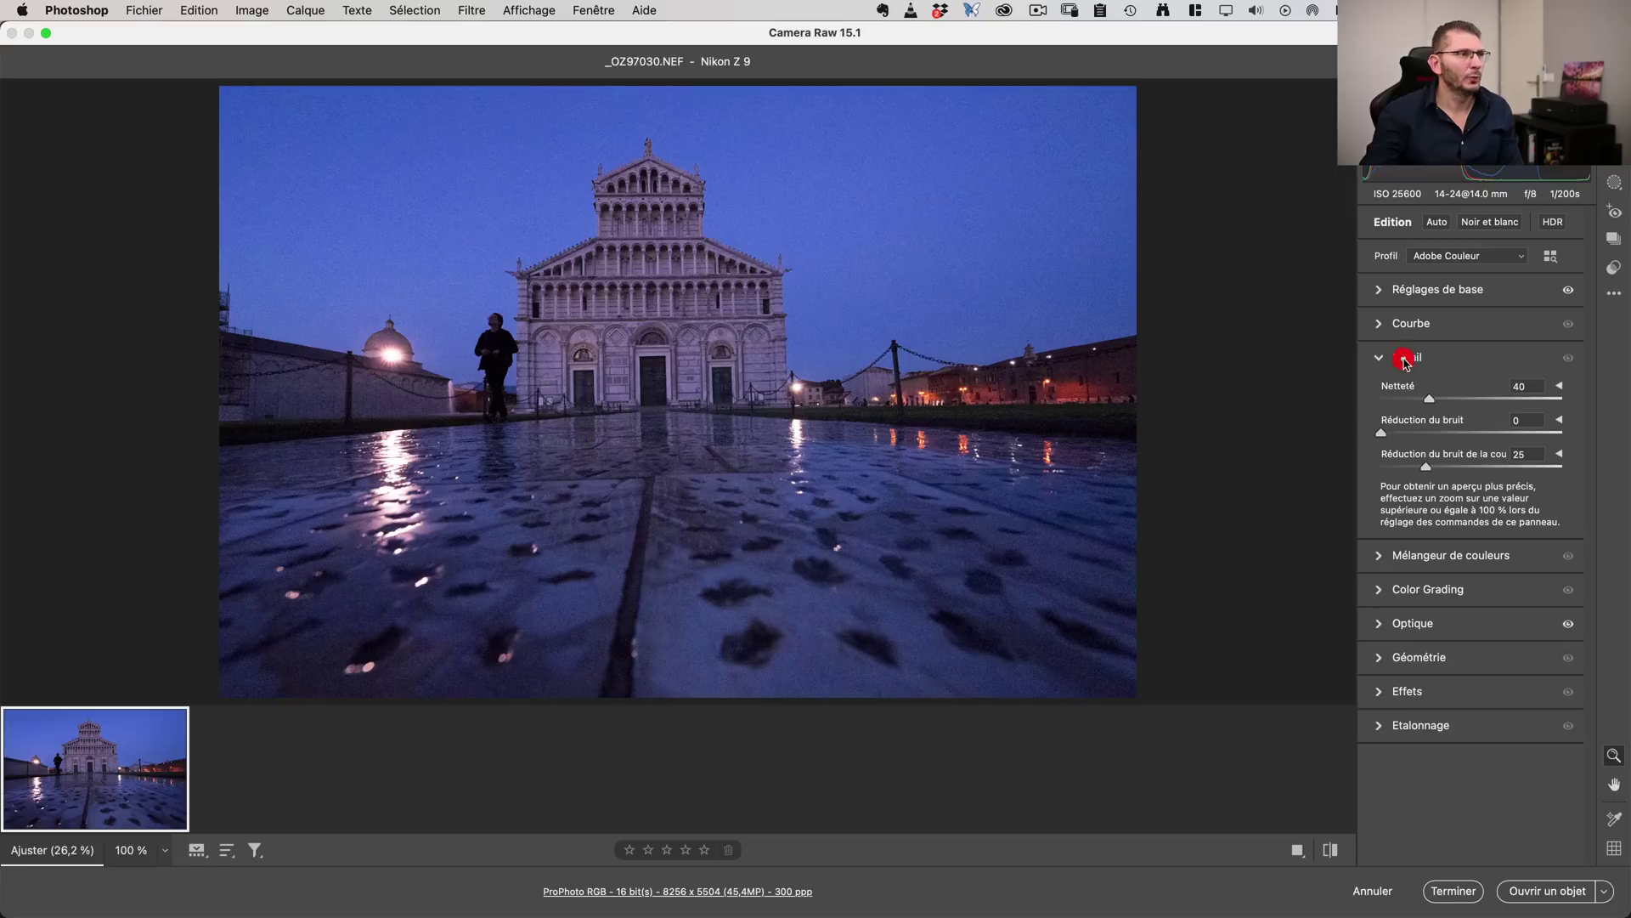
drag(1386, 434, 1436, 433)
Step: Set the tint to +90 and open the photo from Camera Raw as a smart object
click(1442, 288)
drag(1507, 386, 1529, 384)
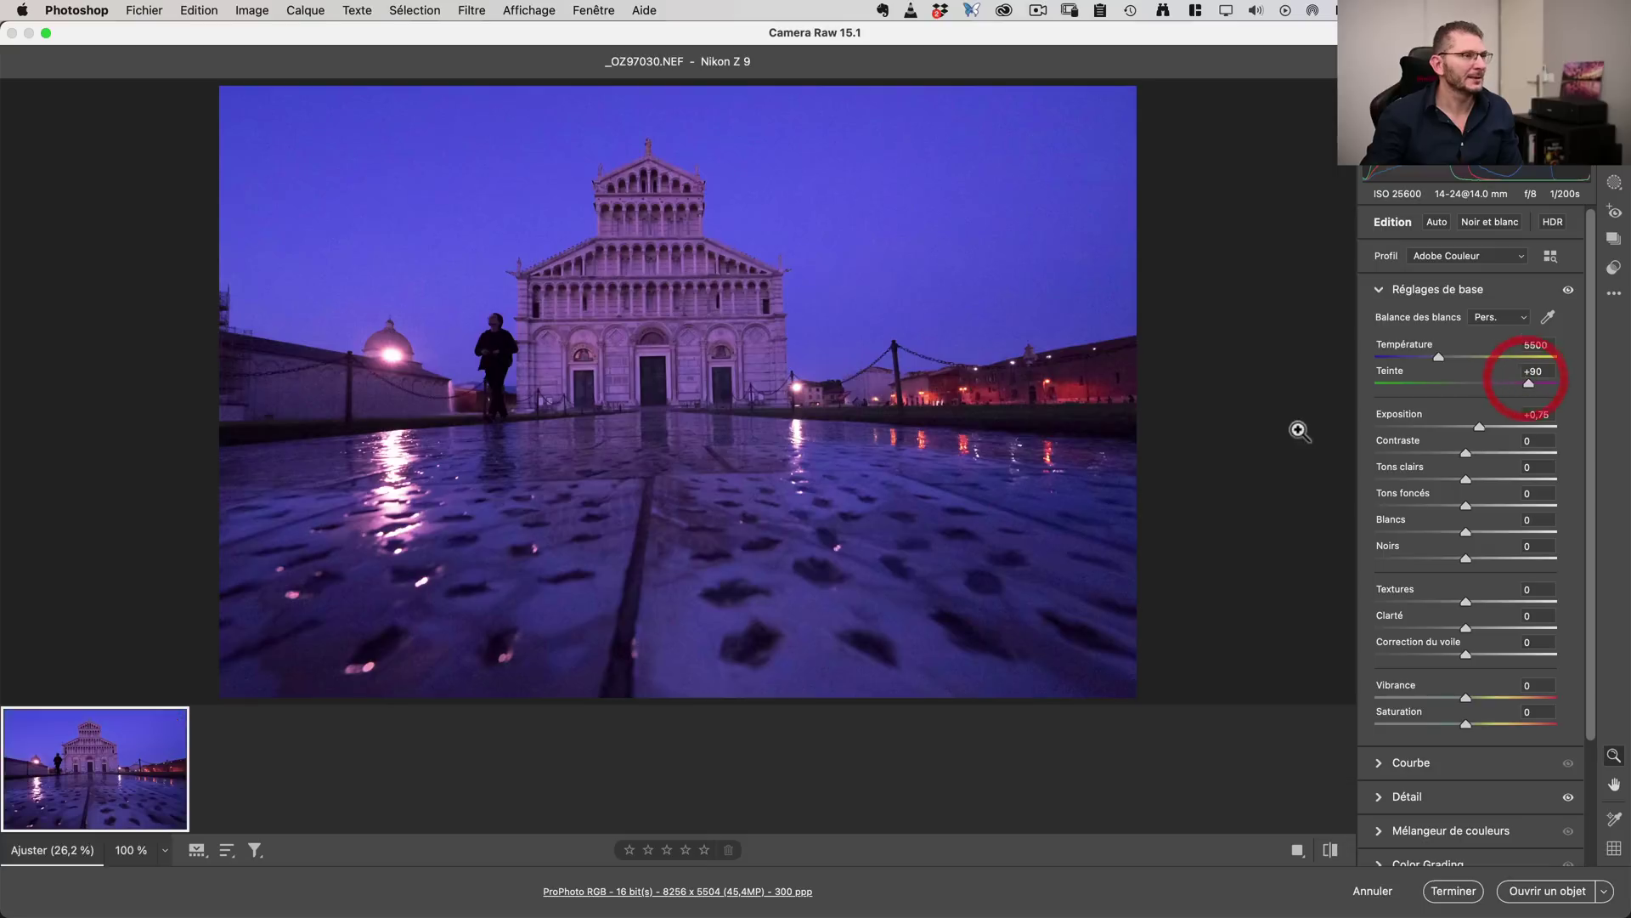
click(1561, 891)
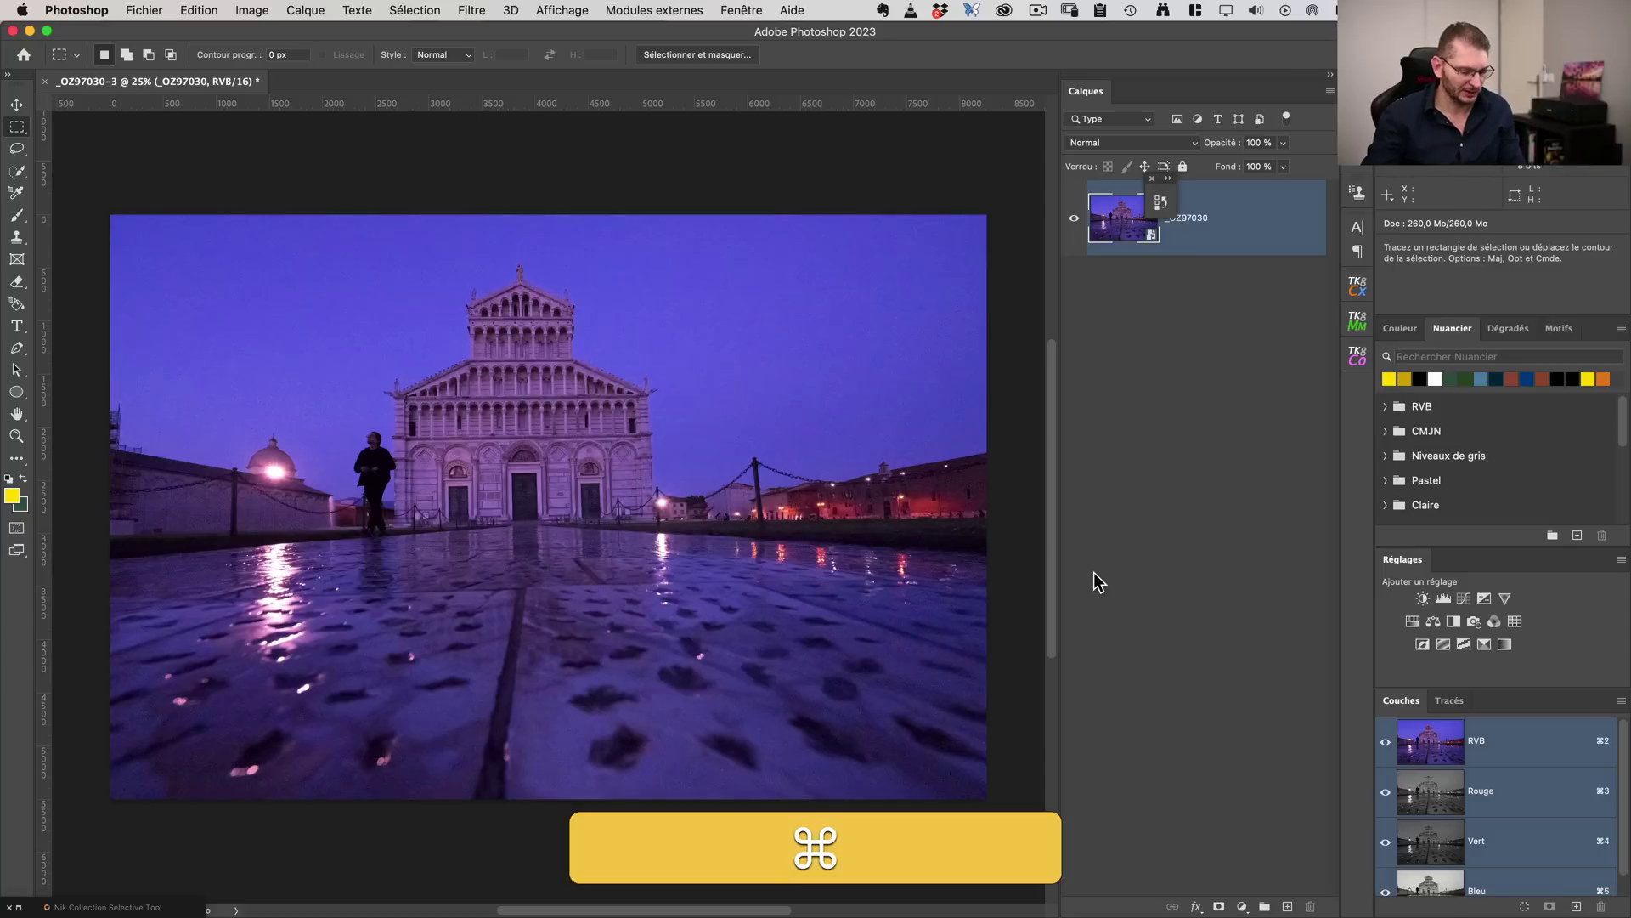
Step: Save the document on the computer as _OZ97030-3.psd in the Documents folder, in Photoshop format with the ProPhoto RGB profile
key(super+s)
click(626, 794)
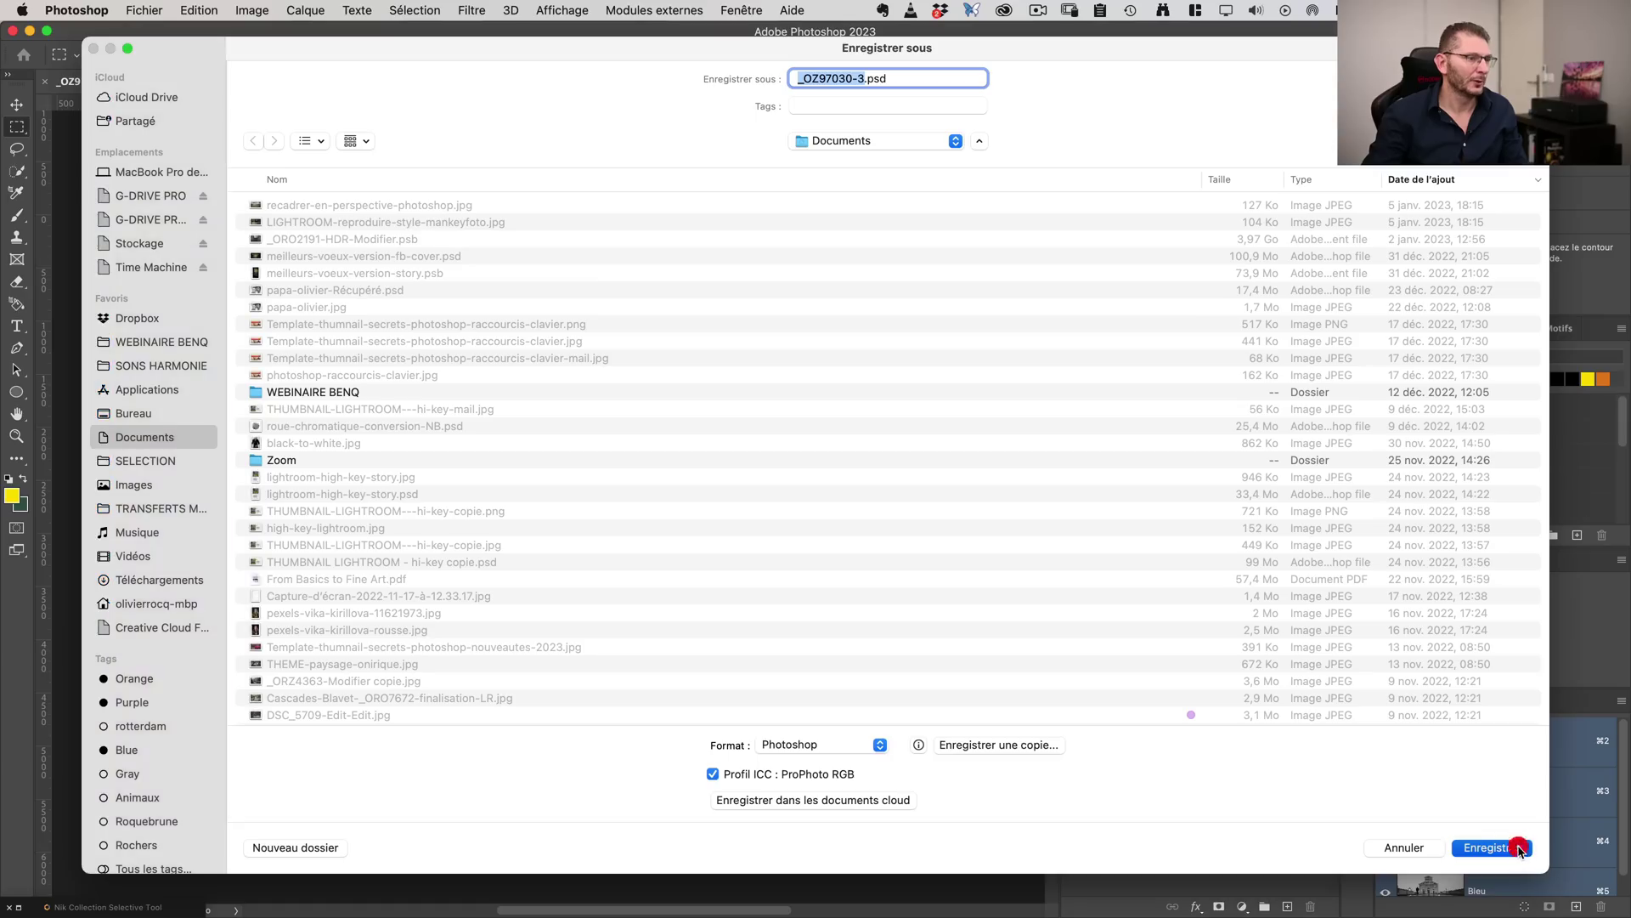
click(1521, 849)
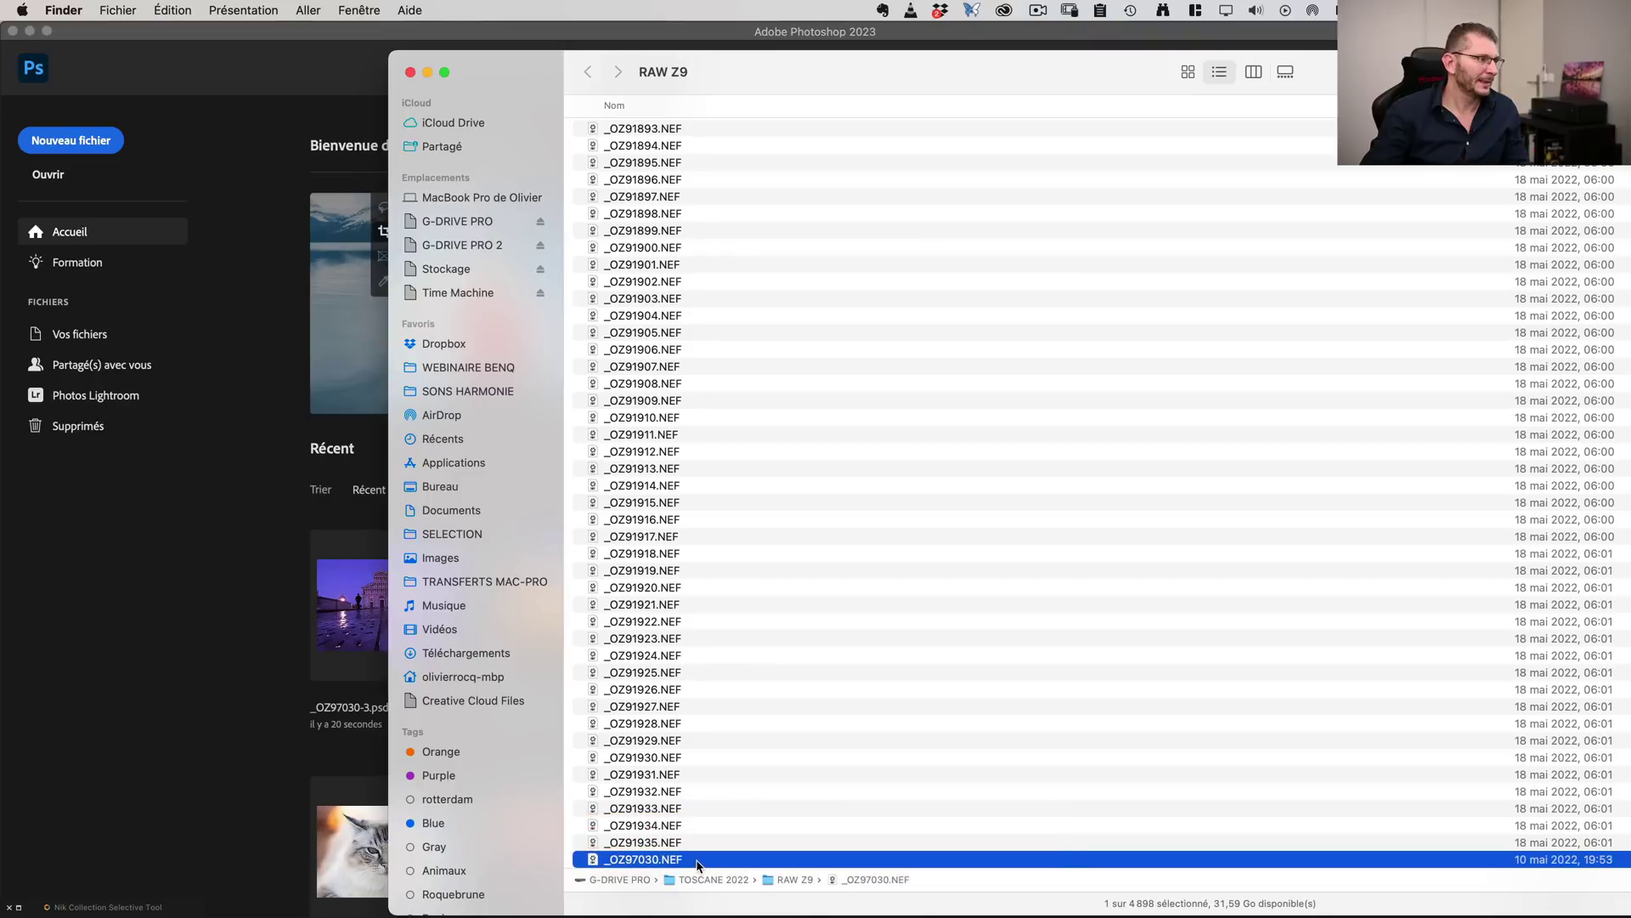
Step: Reopen _OZ97030.NEF from the Finder in Photoshop to check its stored Camera Raw settings, and close it without changes
drag(643, 859, 371, 605)
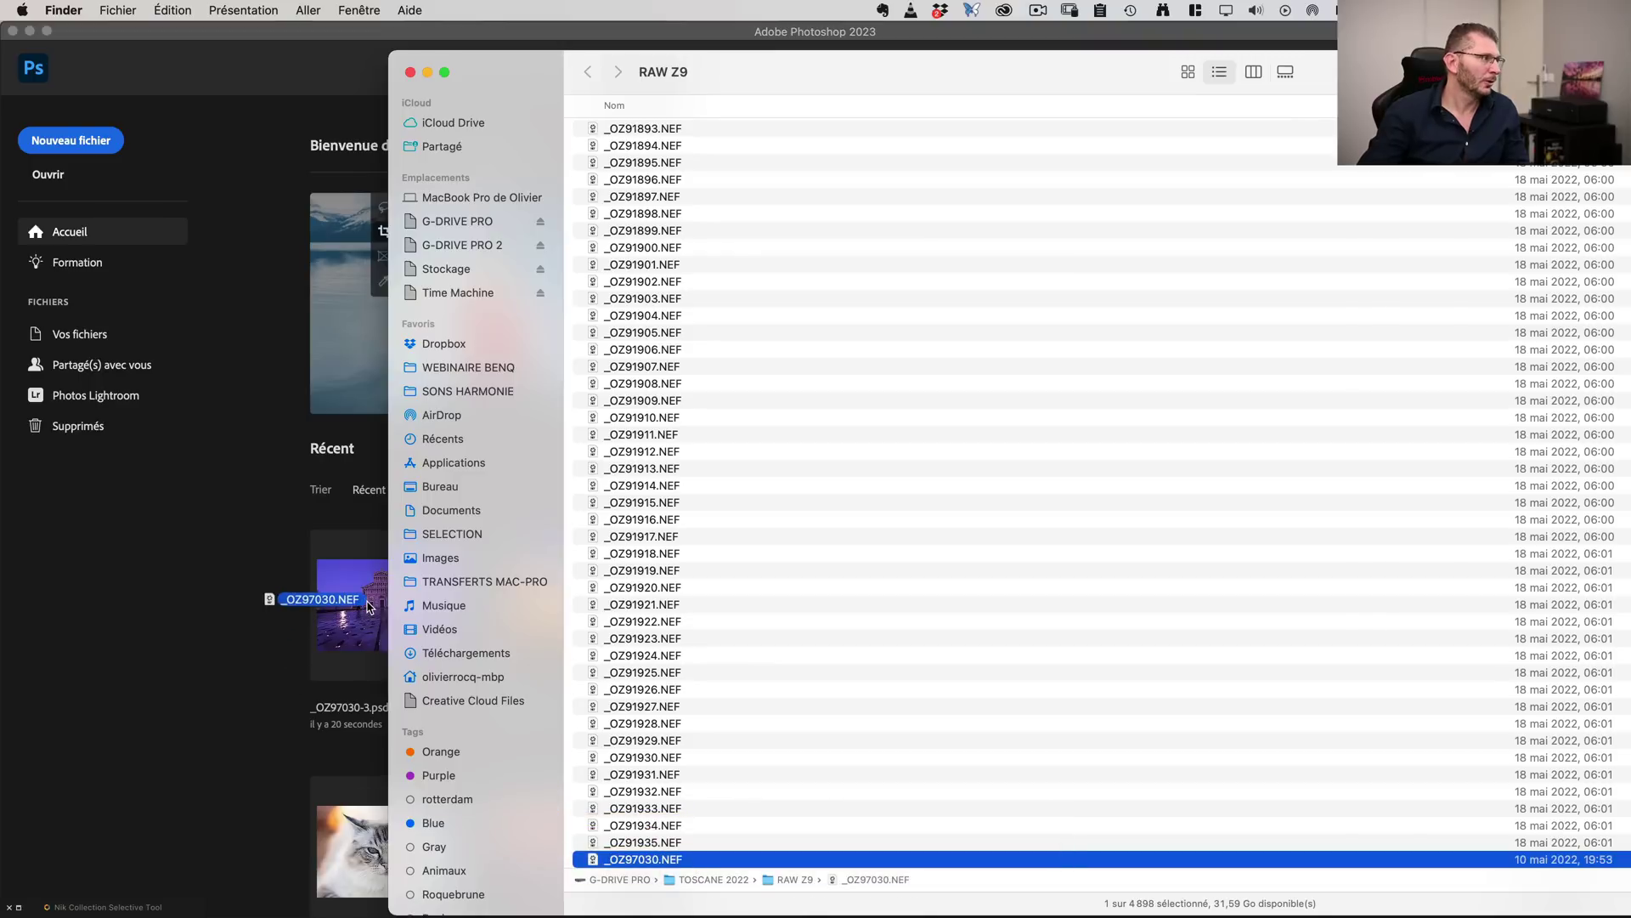
click(368, 603)
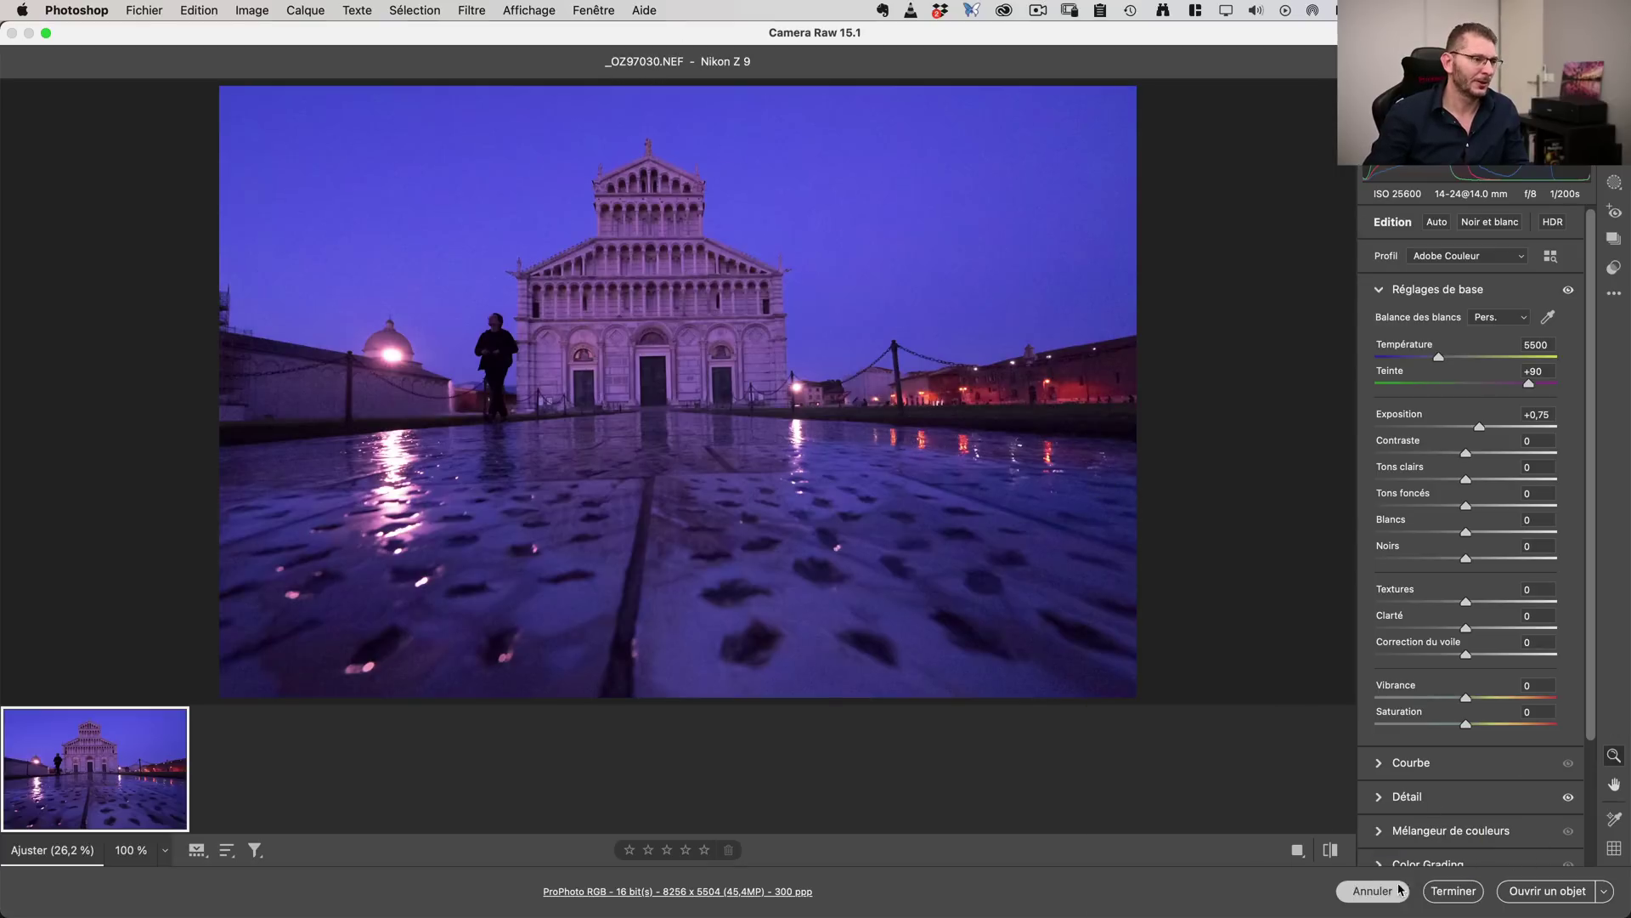
click(1365, 891)
Step: Switch to Lightroom Classic and go to the library folder that contains photo _OZ97030.NEF
key(super+Tab)
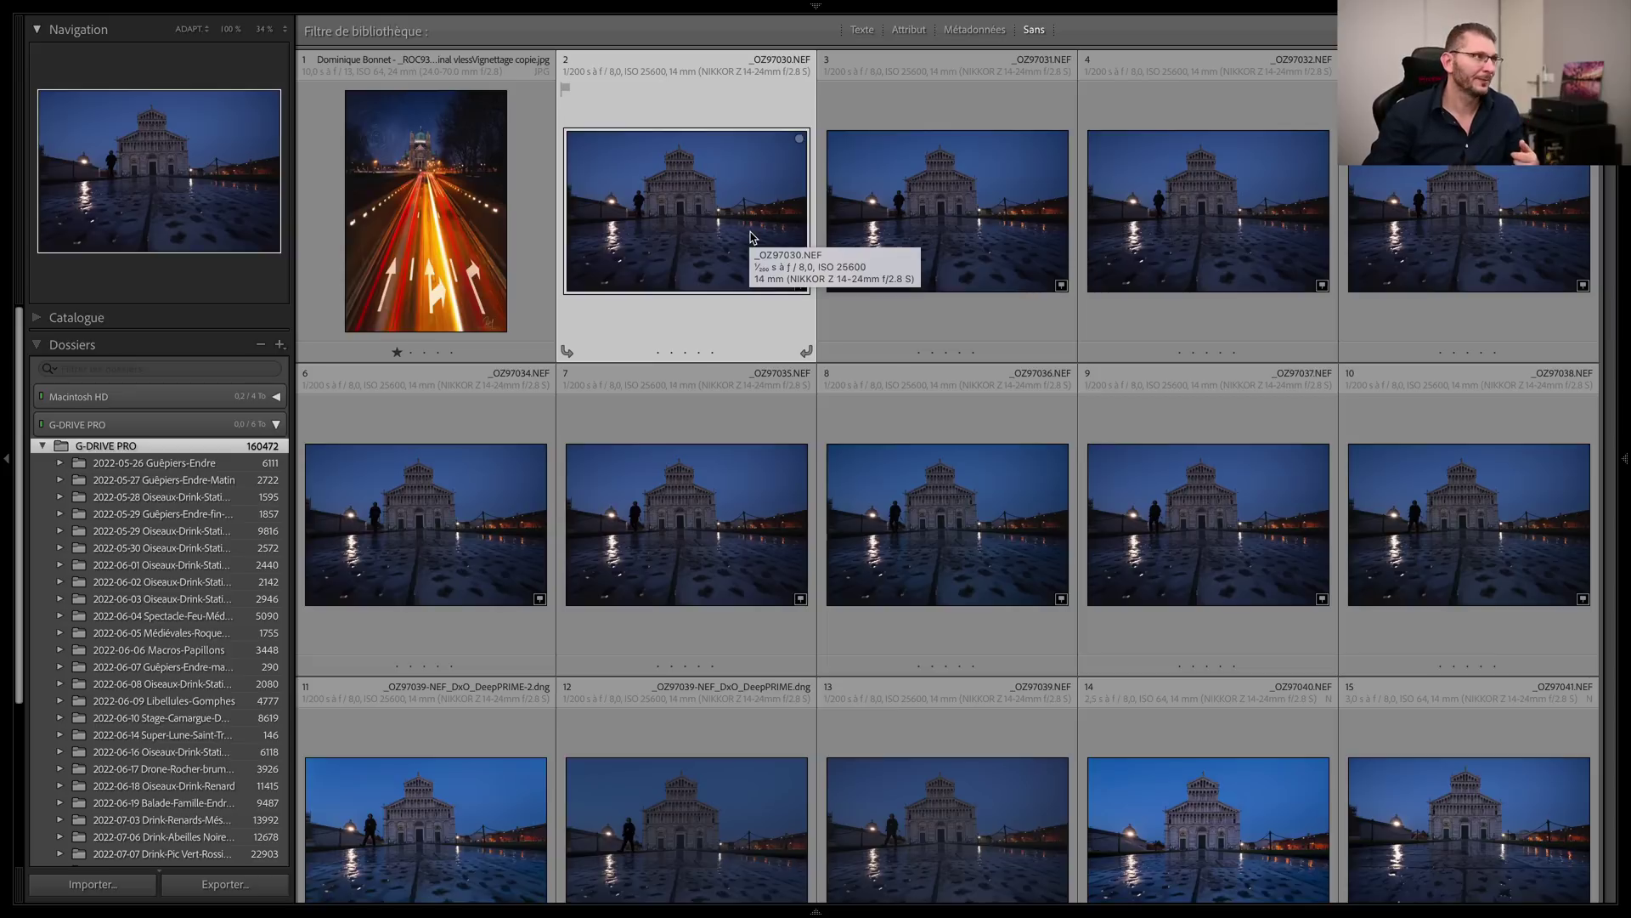
right_click(650, 230)
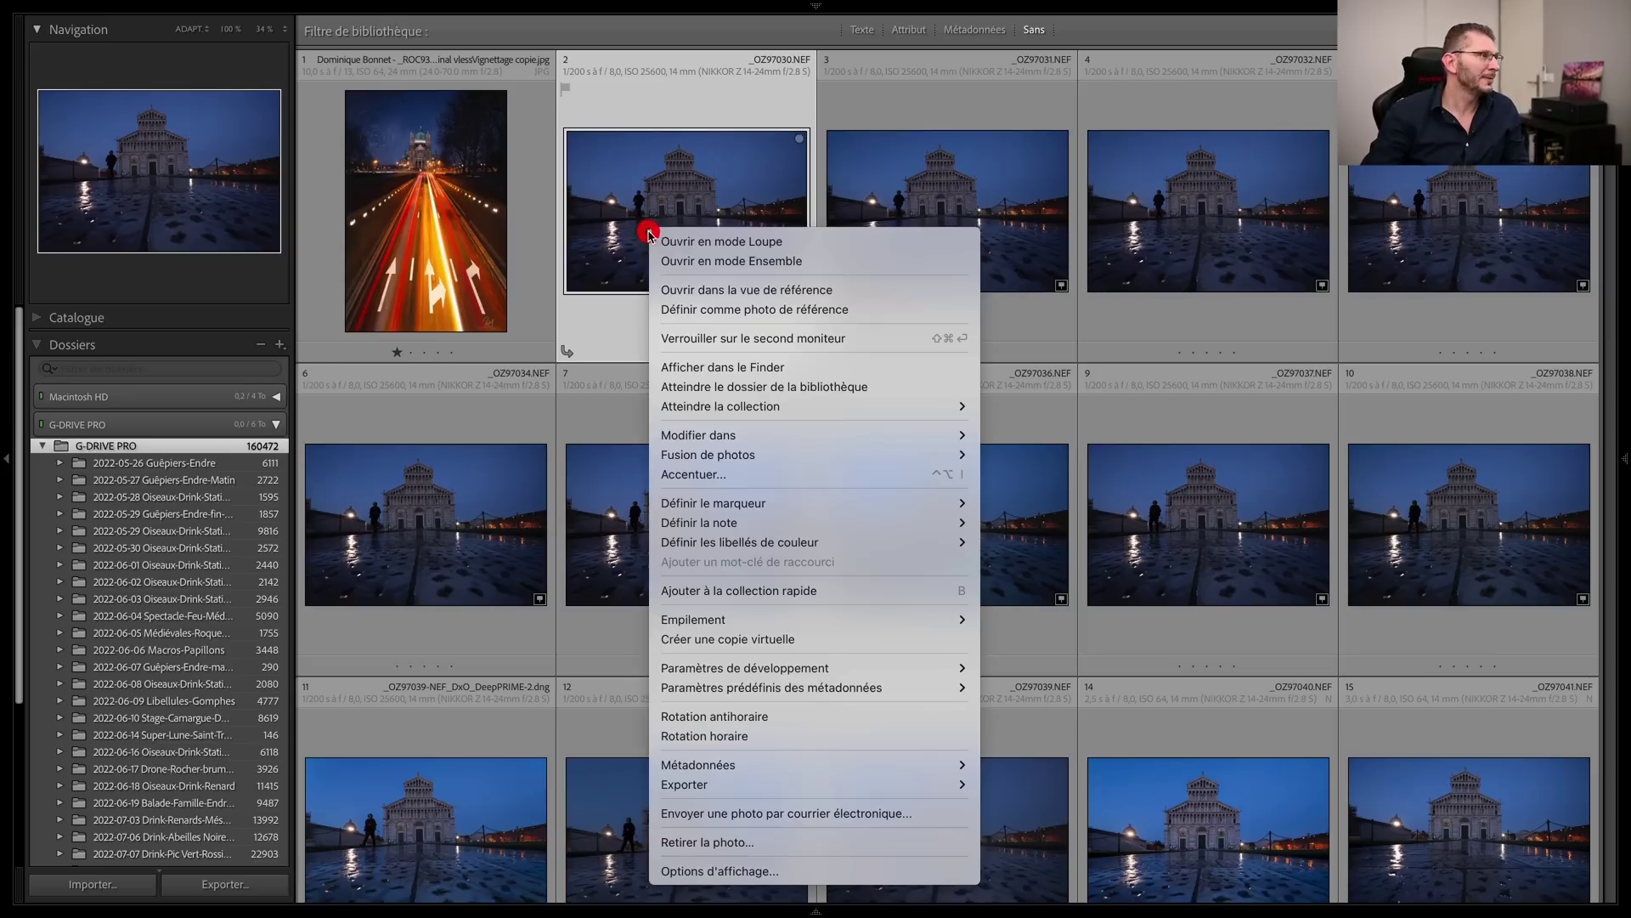
click(771, 387)
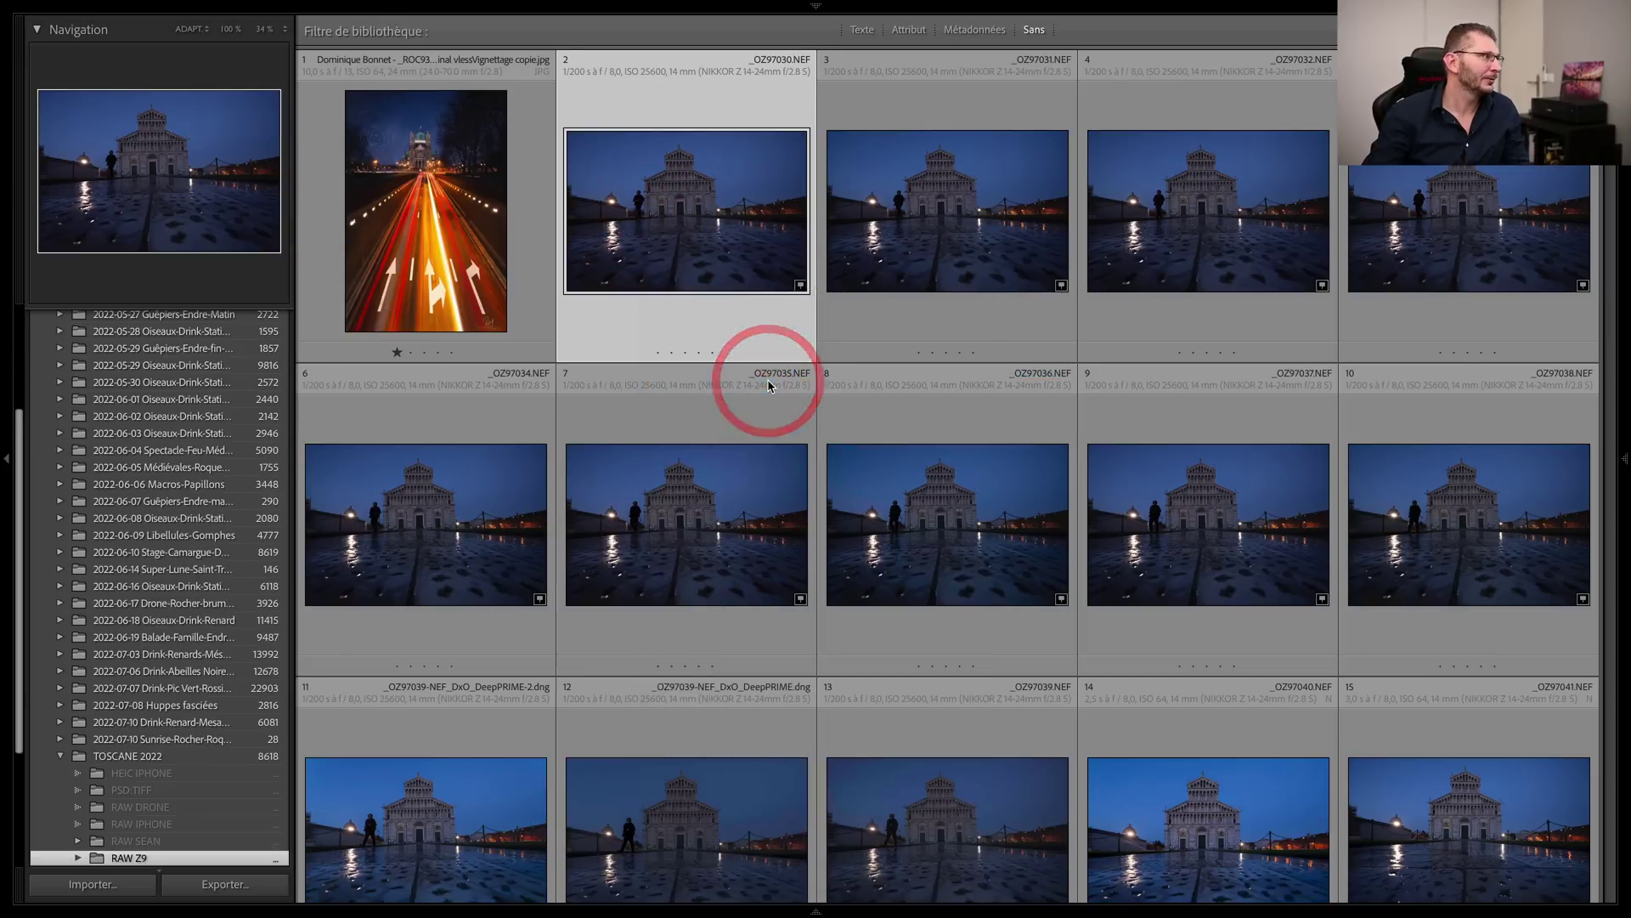
Step: Synchronize the RAW Z9 folder under TOSCANE 2022 with the metadata update scan enabled
scroll(255, 781, down, 3)
right_click(181, 746)
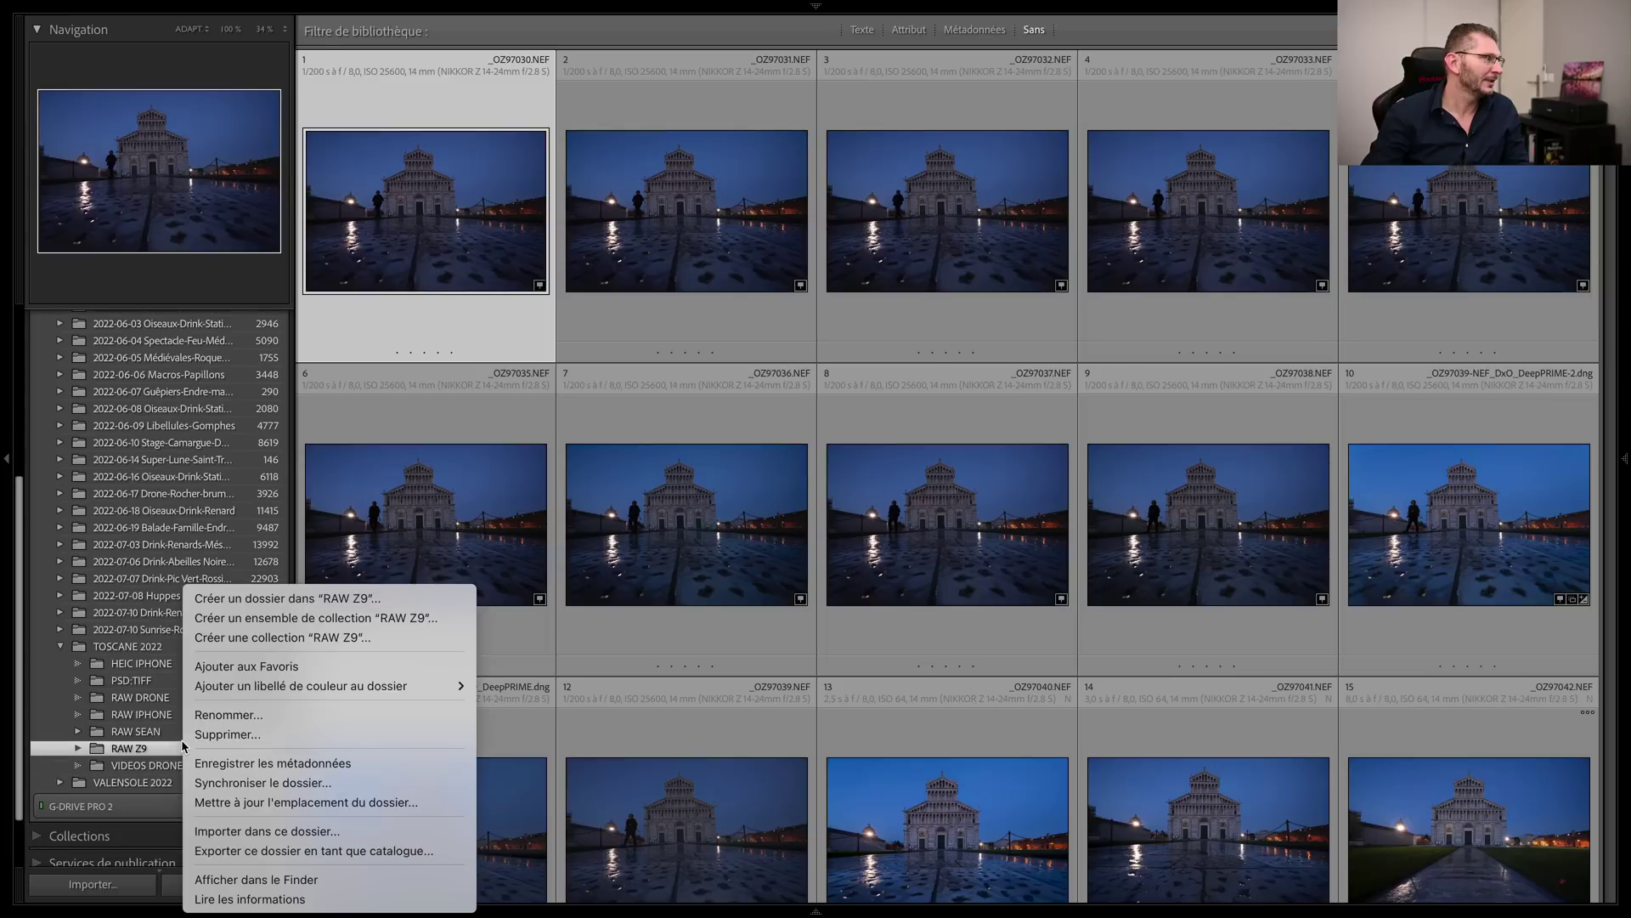
click(262, 783)
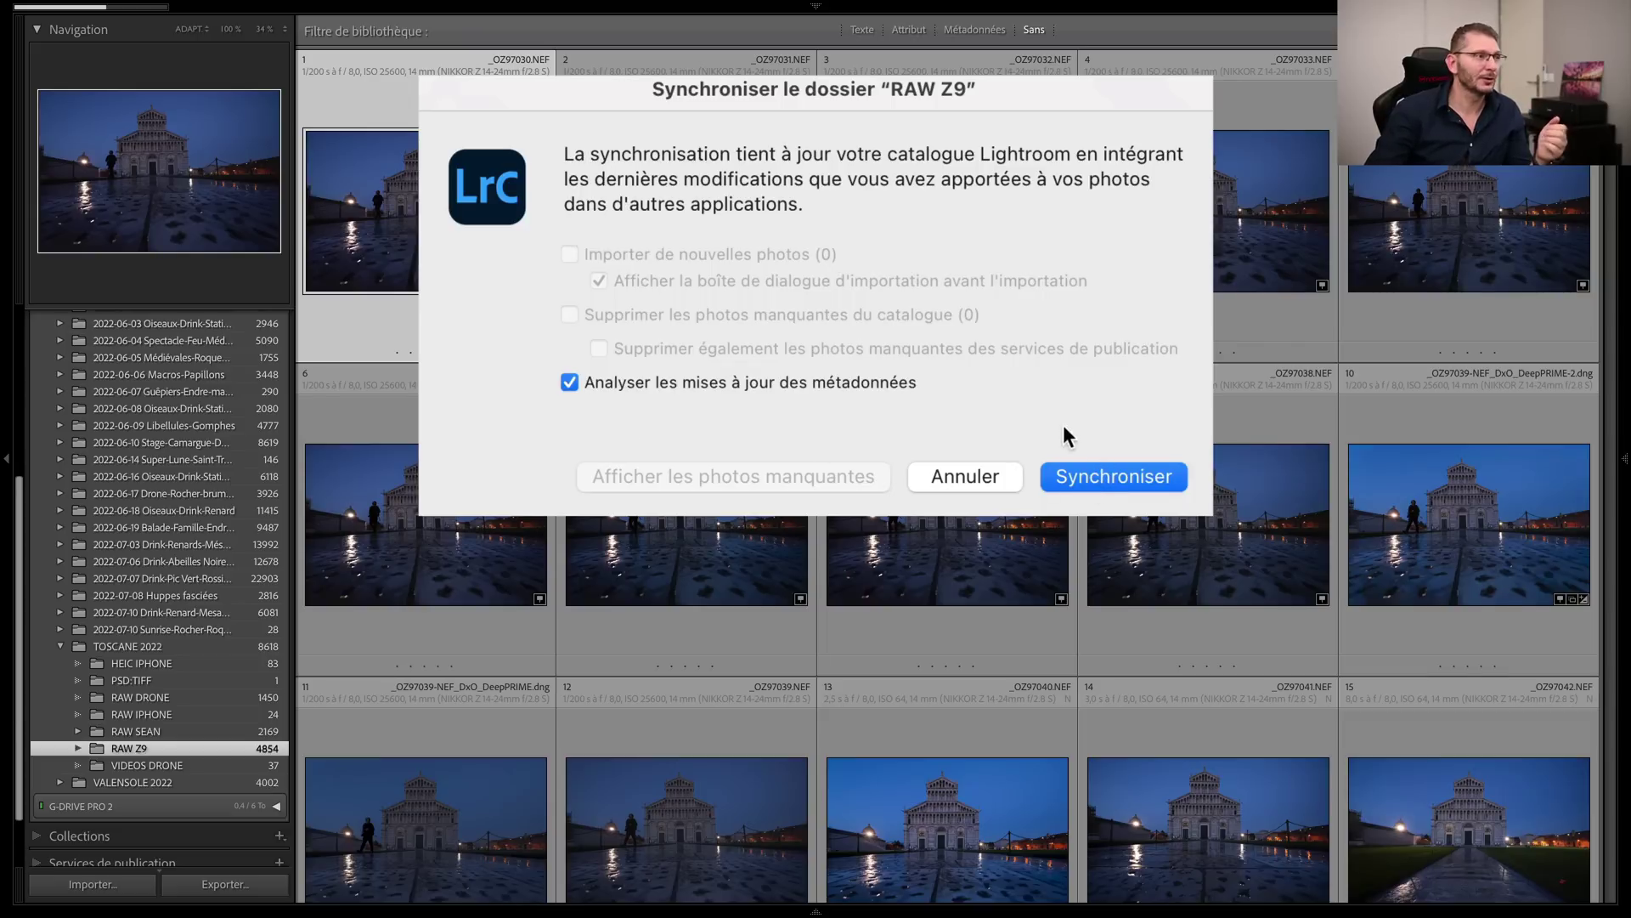
click(1103, 479)
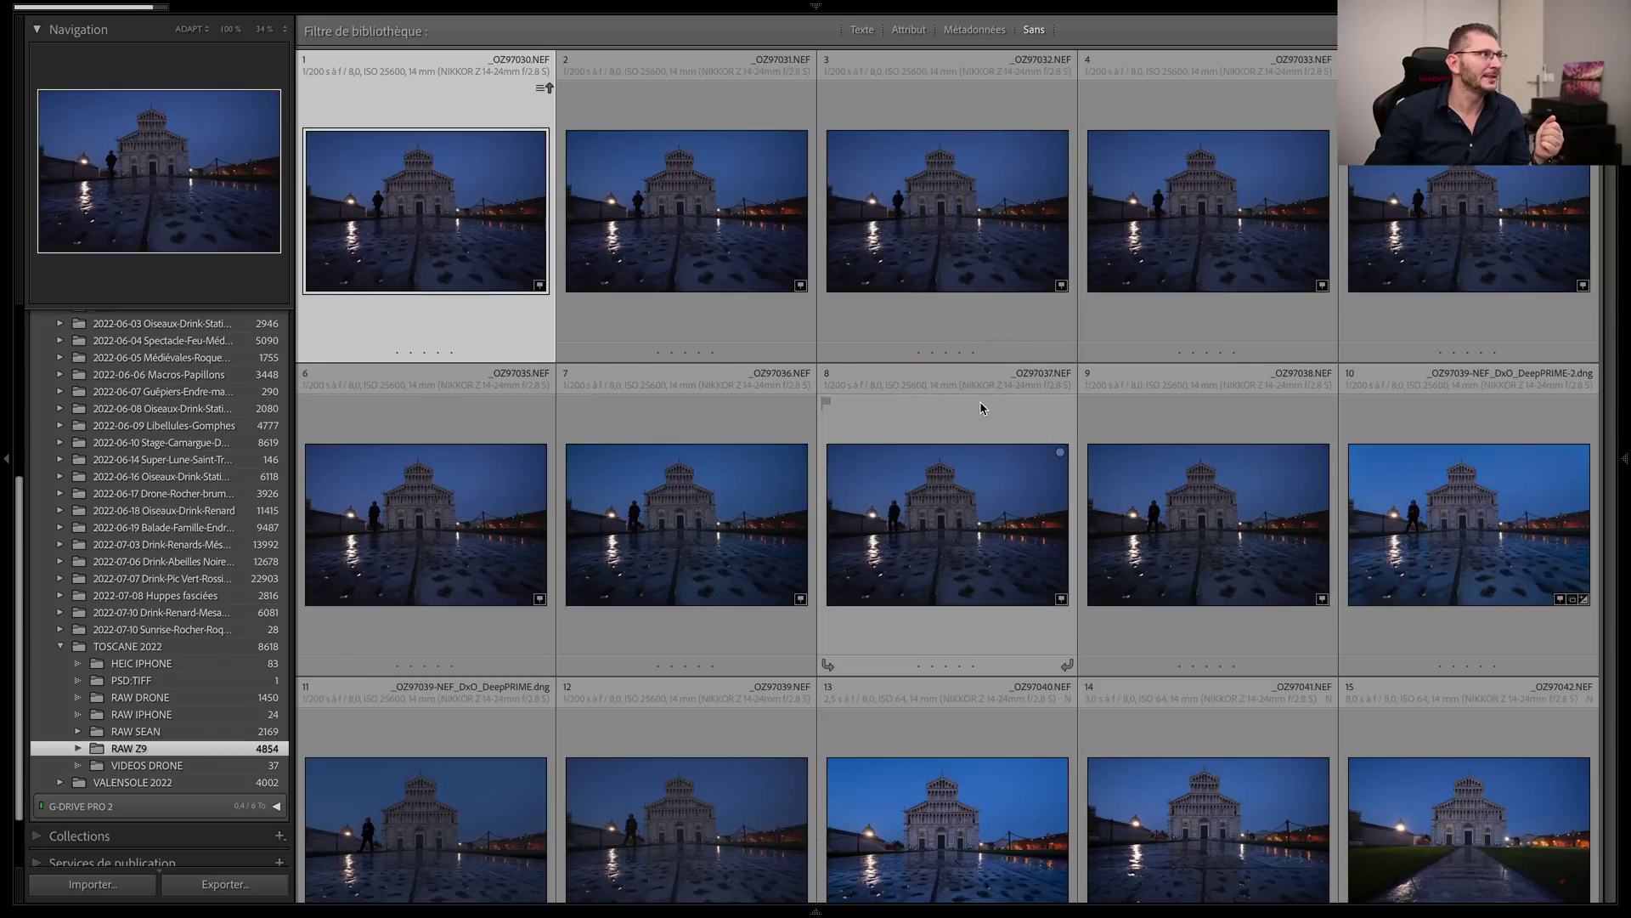